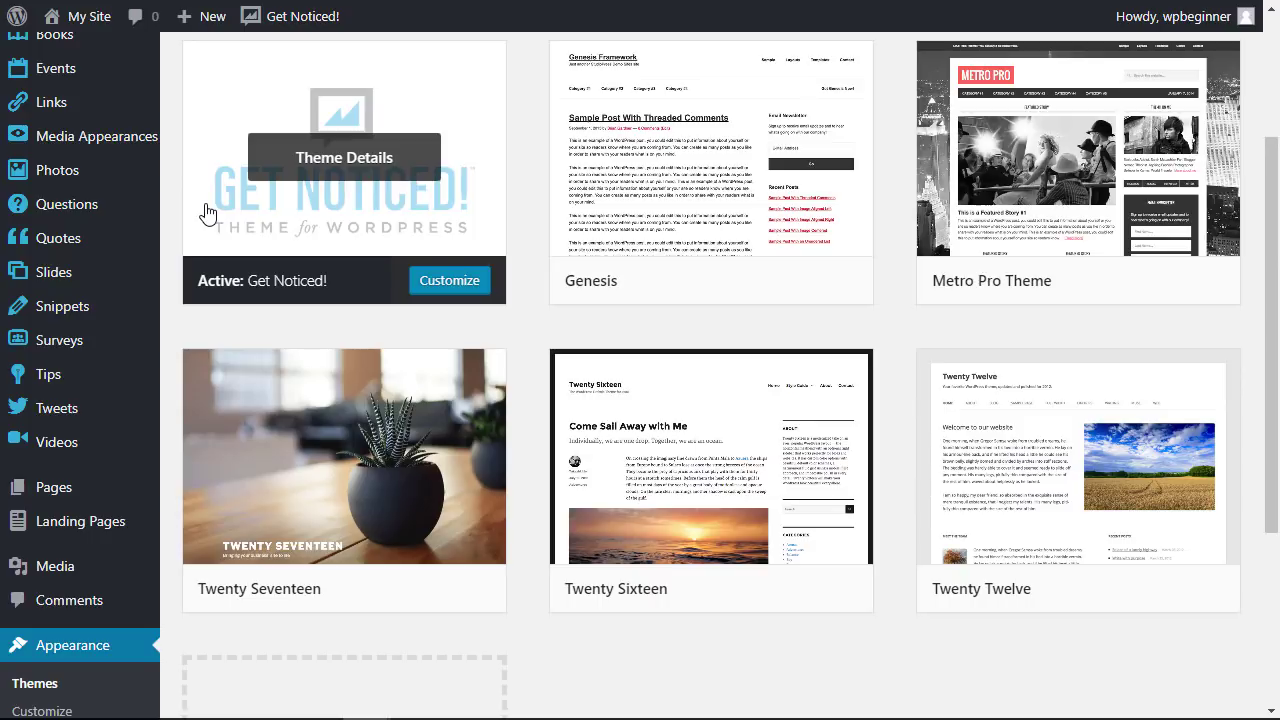
Scroll through the installed themes to confirm Get Noticed! is the active theme
{"action": "scroll", "coordinate": [172, 244], "scroll_direction": "down", "scroll_amount": 2}
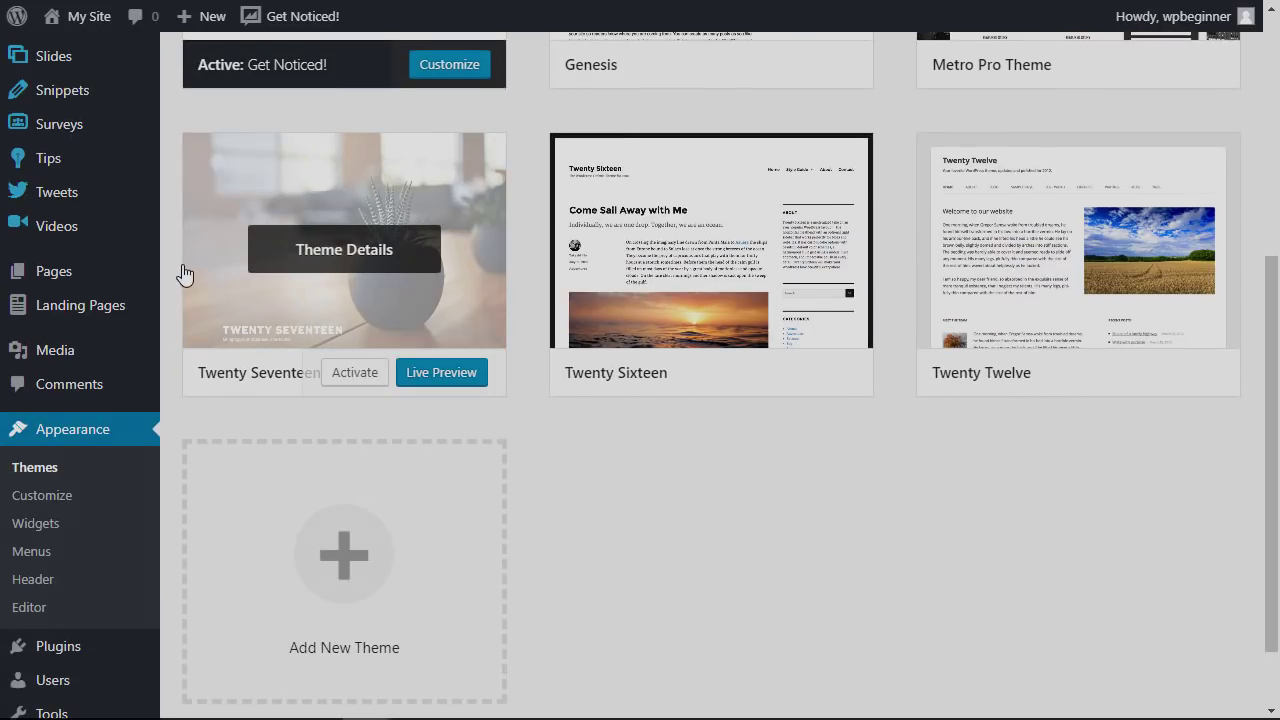
{"action": "scroll", "coordinate": [25, 345], "scroll_direction": "down", "scroll_amount": 3}
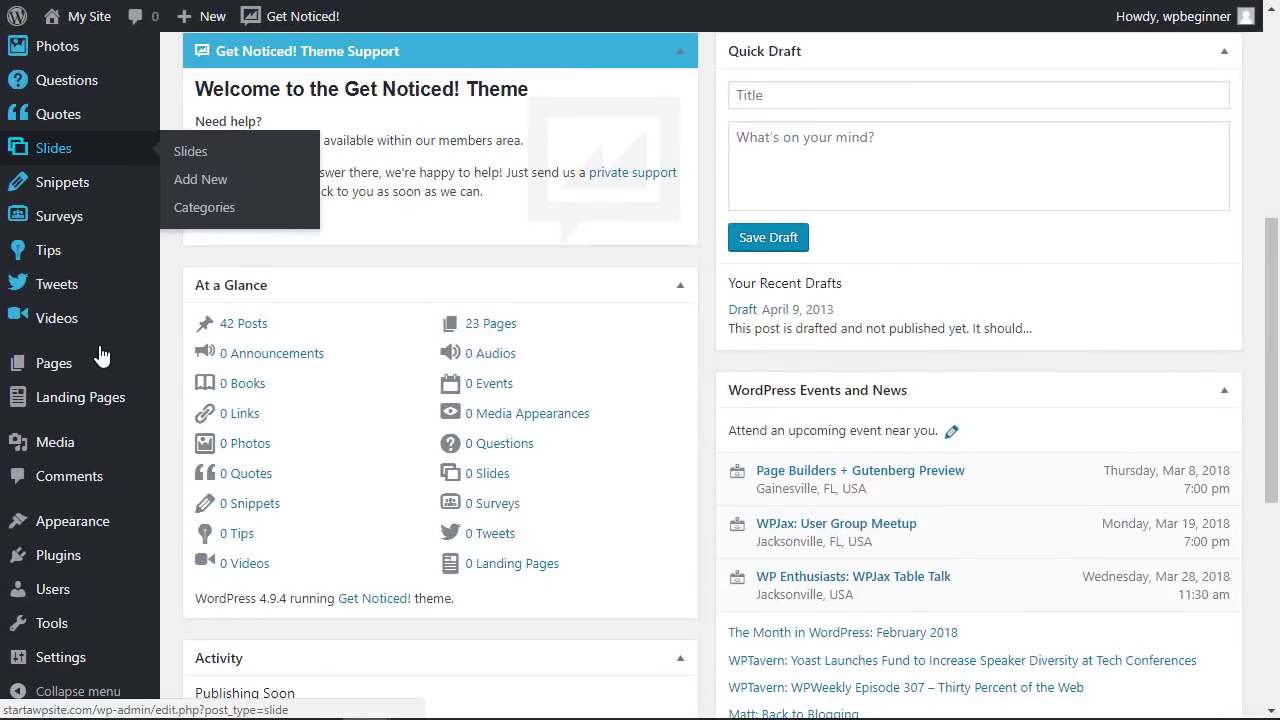
{"action": "mouse_move", "coordinate": [72, 521]}
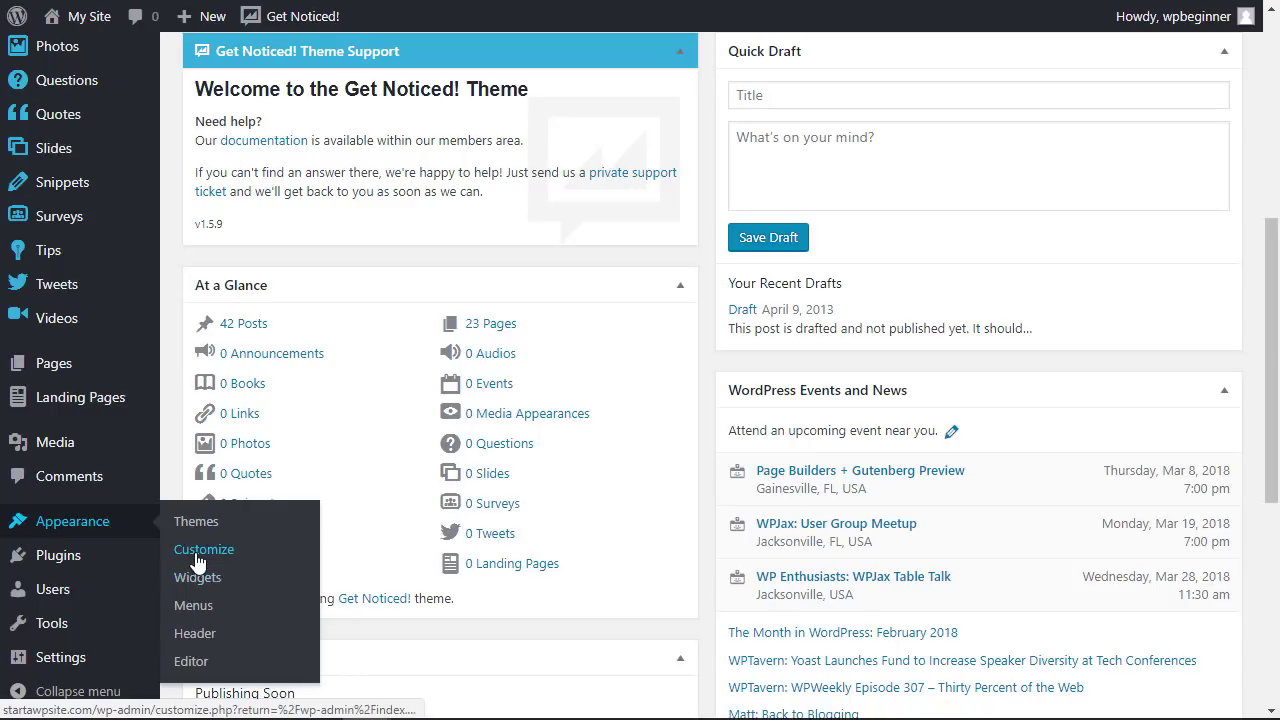
Uncheck 'Credit the Get Noticed! Theme' in the Customizer's Copyright Area and publish
{"action": "left_click", "coordinate": [195, 551]}
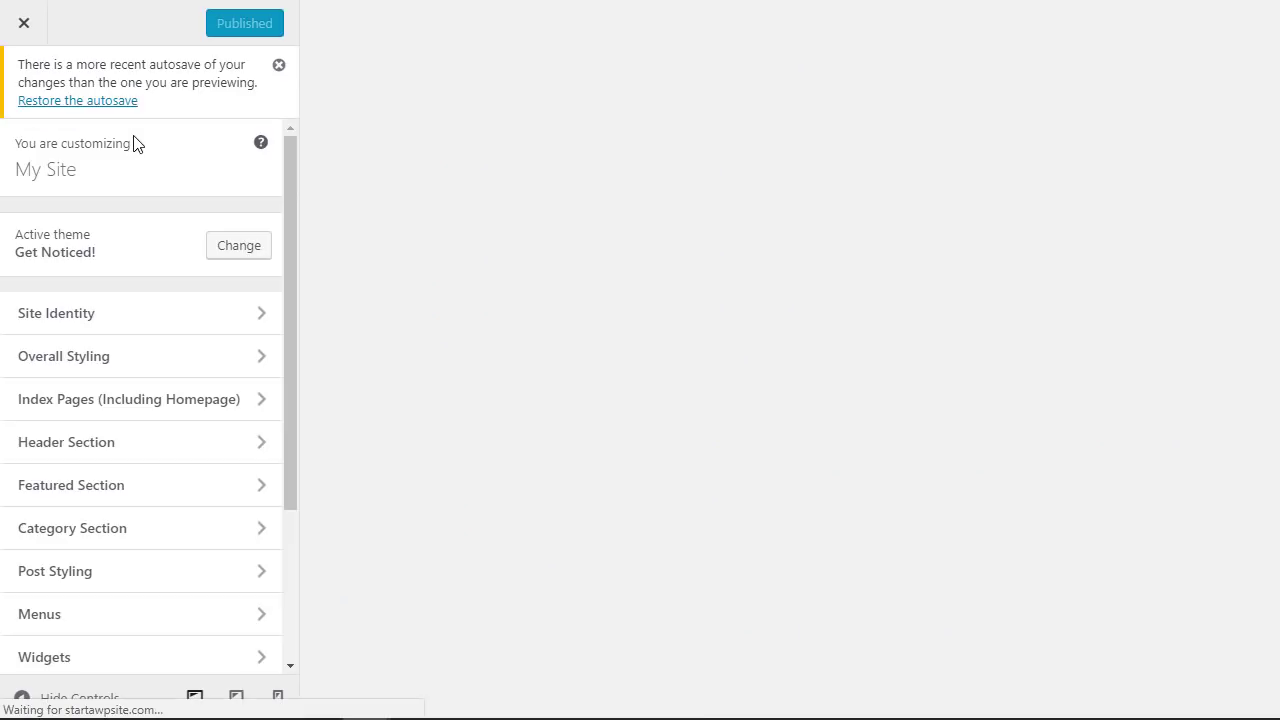
{"action": "scroll", "coordinate": [185, 415], "scroll_direction": "down", "scroll_amount": 3}
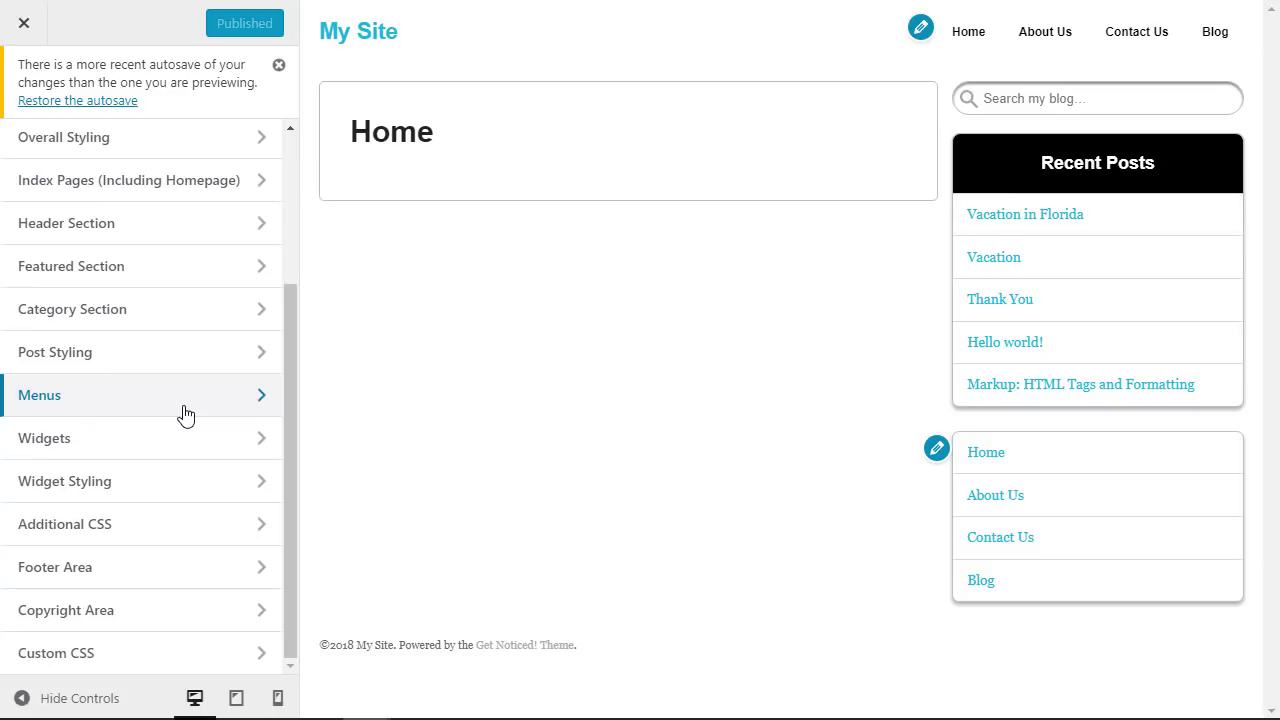
{"action": "left_click", "coordinate": [58, 610]}
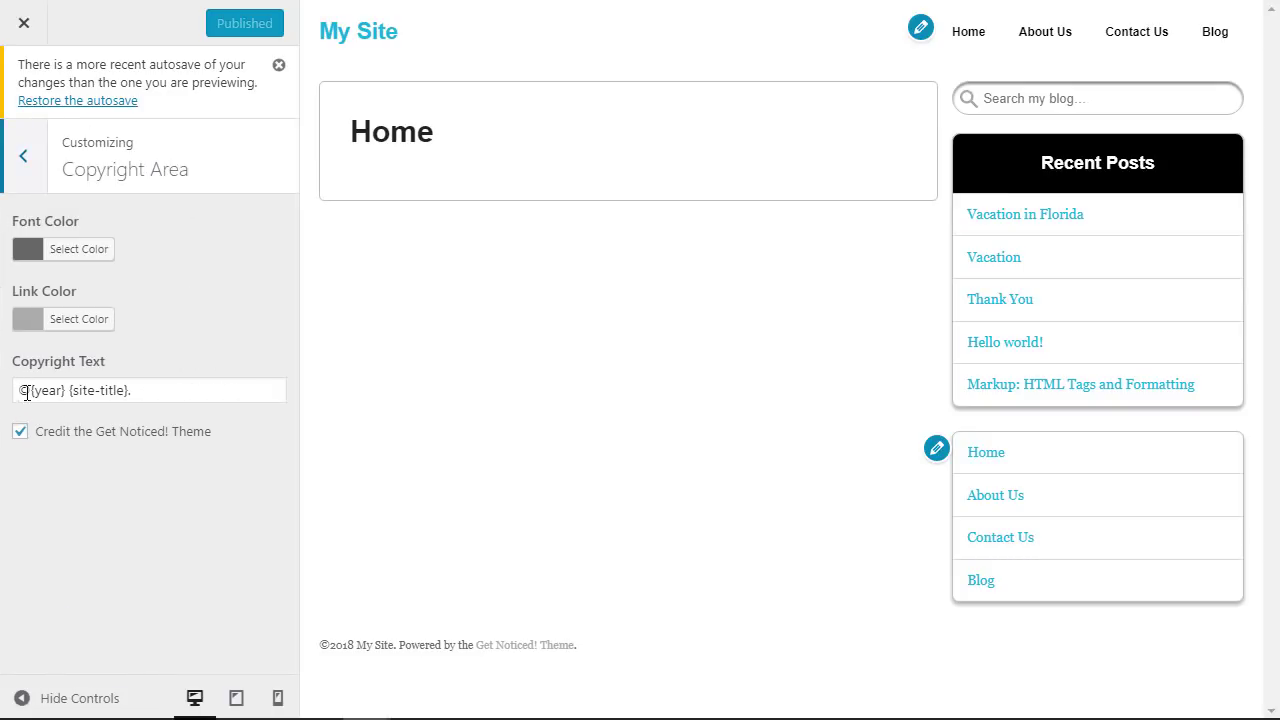
{"action": "left_click_drag", "start_coordinate": [72, 390], "coordinate": [143, 391]}
{"action": "left_click", "coordinate": [143, 391]}
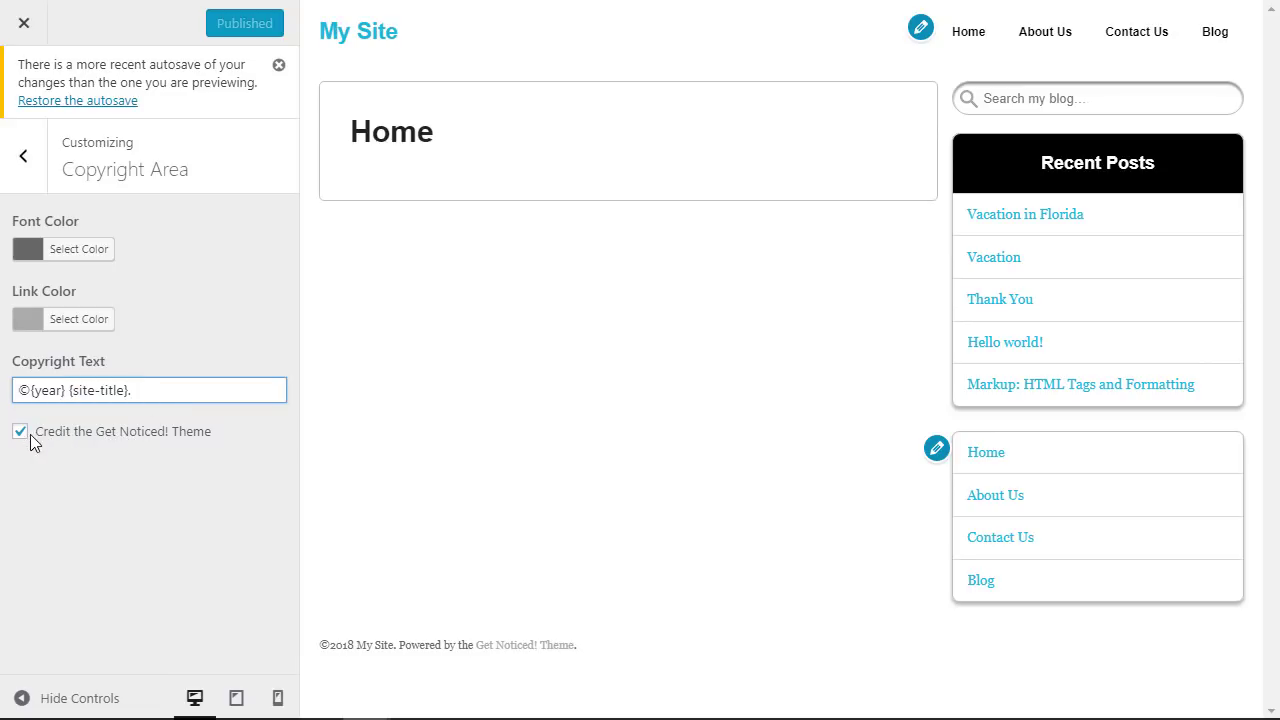
{"action": "left_click", "coordinate": [20, 433]}
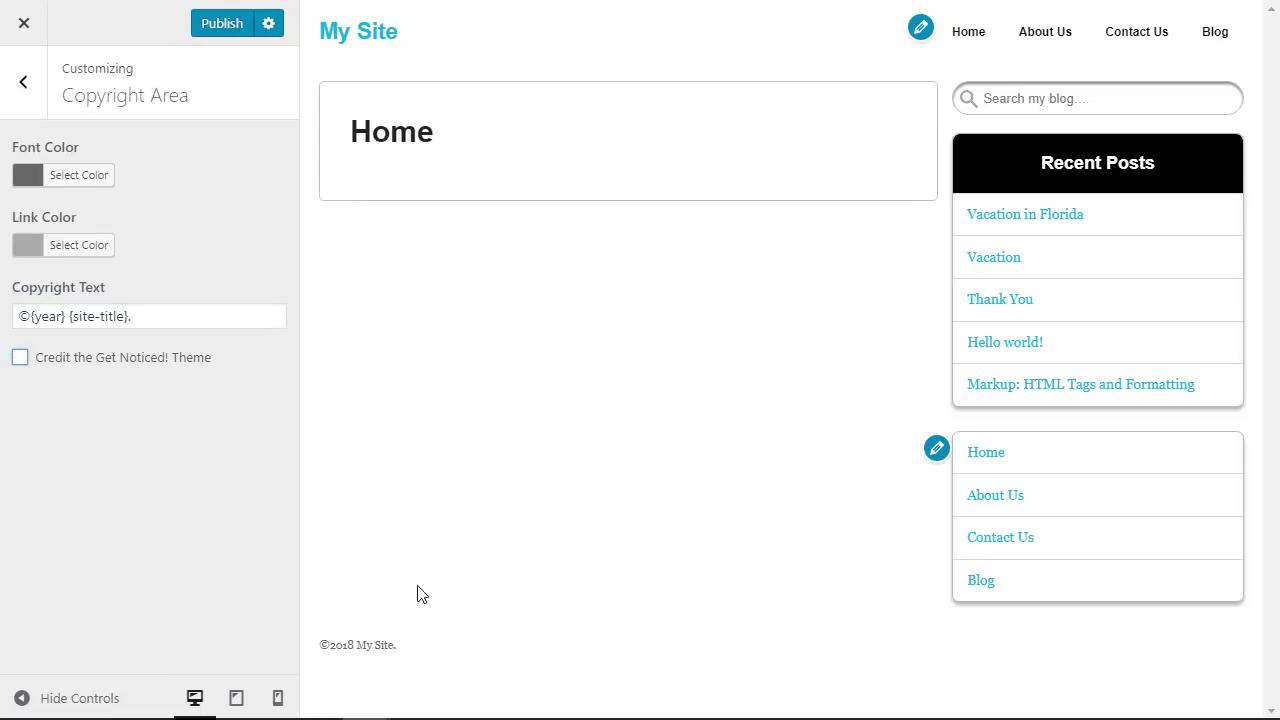
{"action": "left_click", "coordinate": [19, 361]}
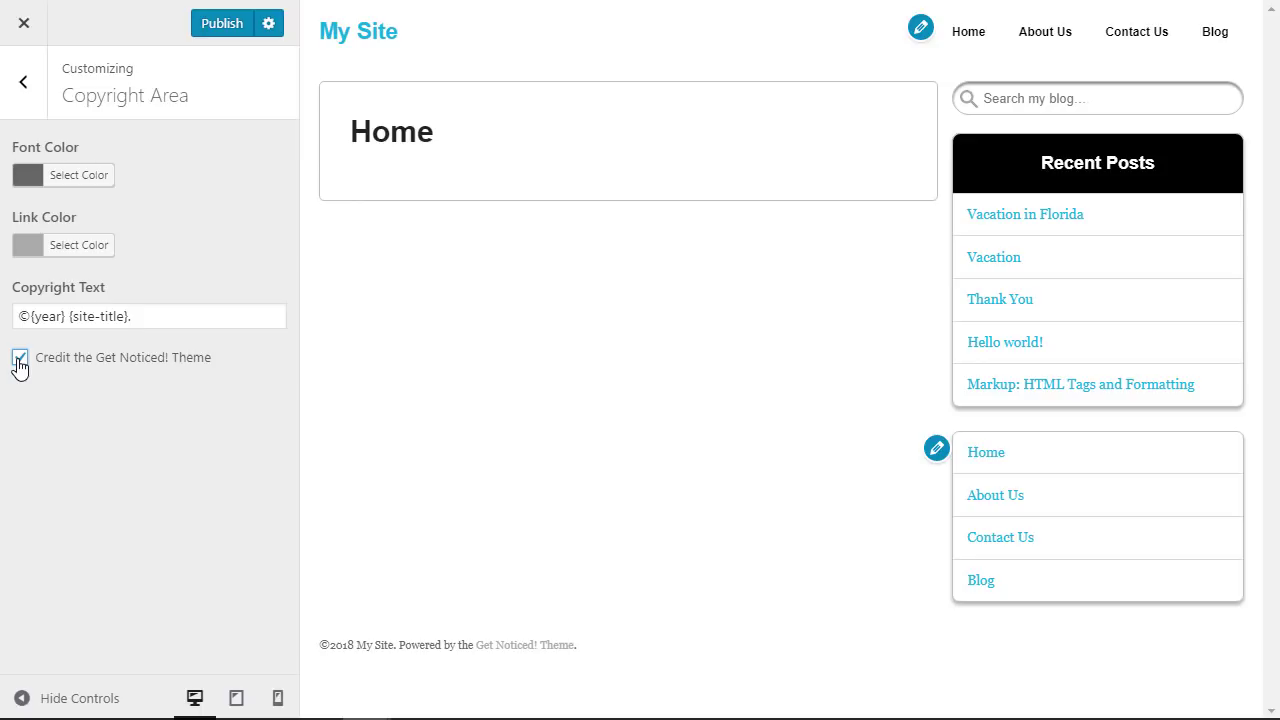
{"action": "left_click", "coordinate": [19, 360]}
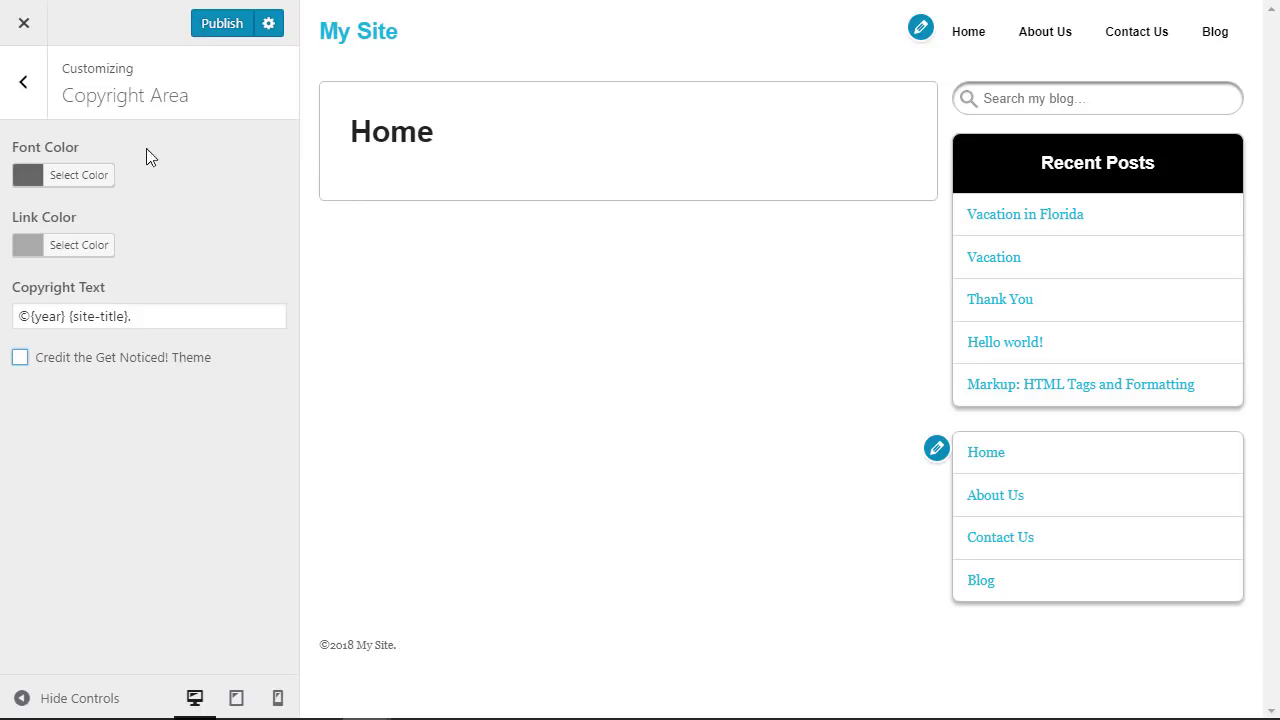
{"action": "left_click", "coordinate": [240, 33]}
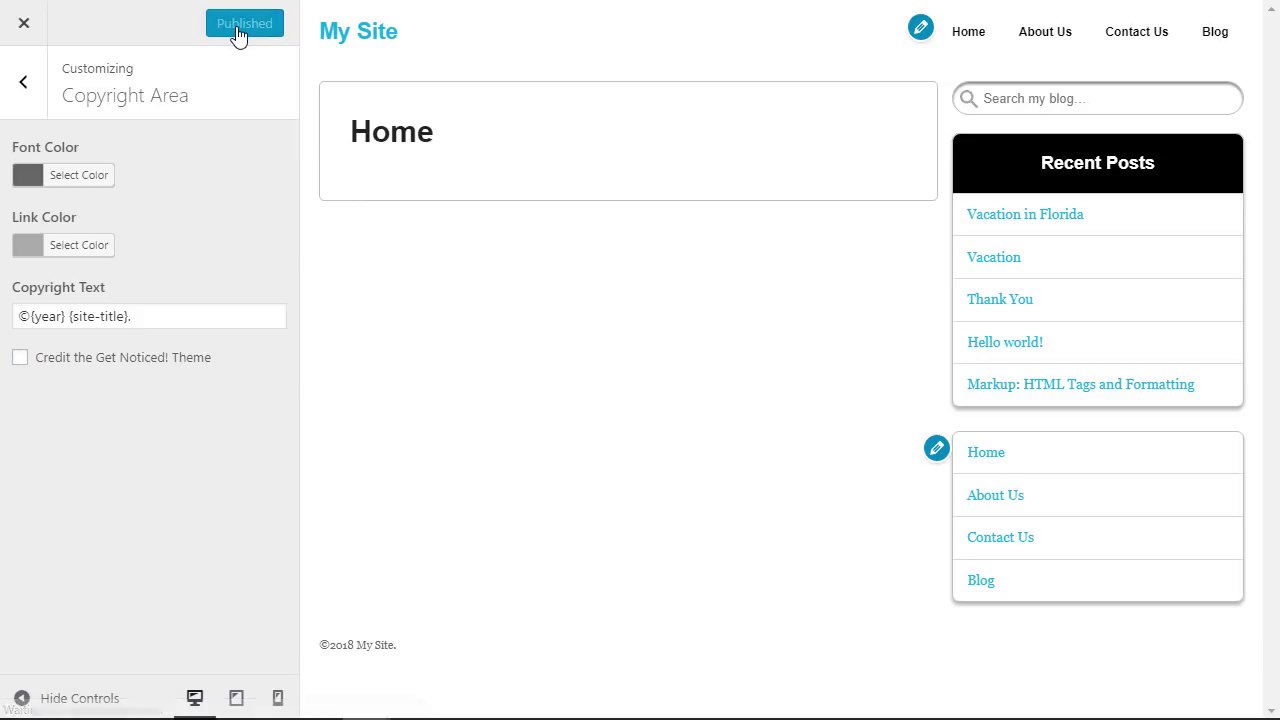
Close the Customizer and scroll down the admin Dashboard
{"action": "left_click", "coordinate": [25, 26]}
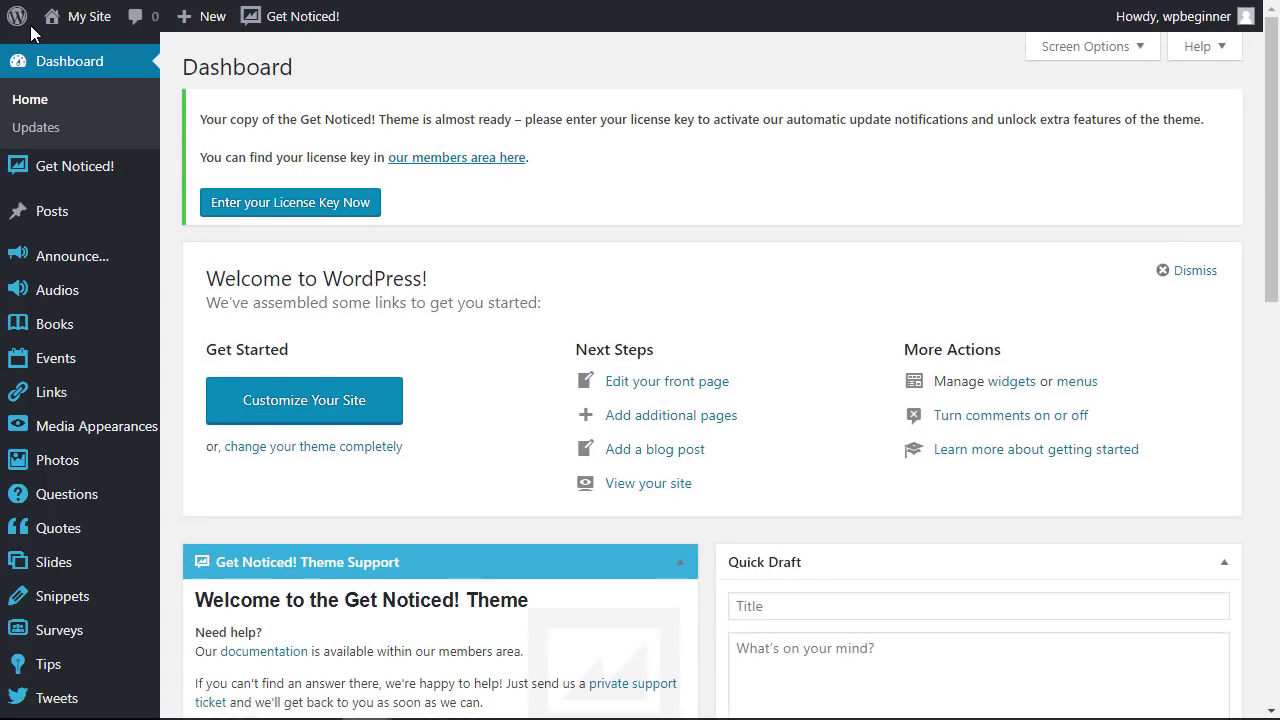
{"action": "scroll", "coordinate": [181, 296], "scroll_direction": "down", "scroll_amount": 2}
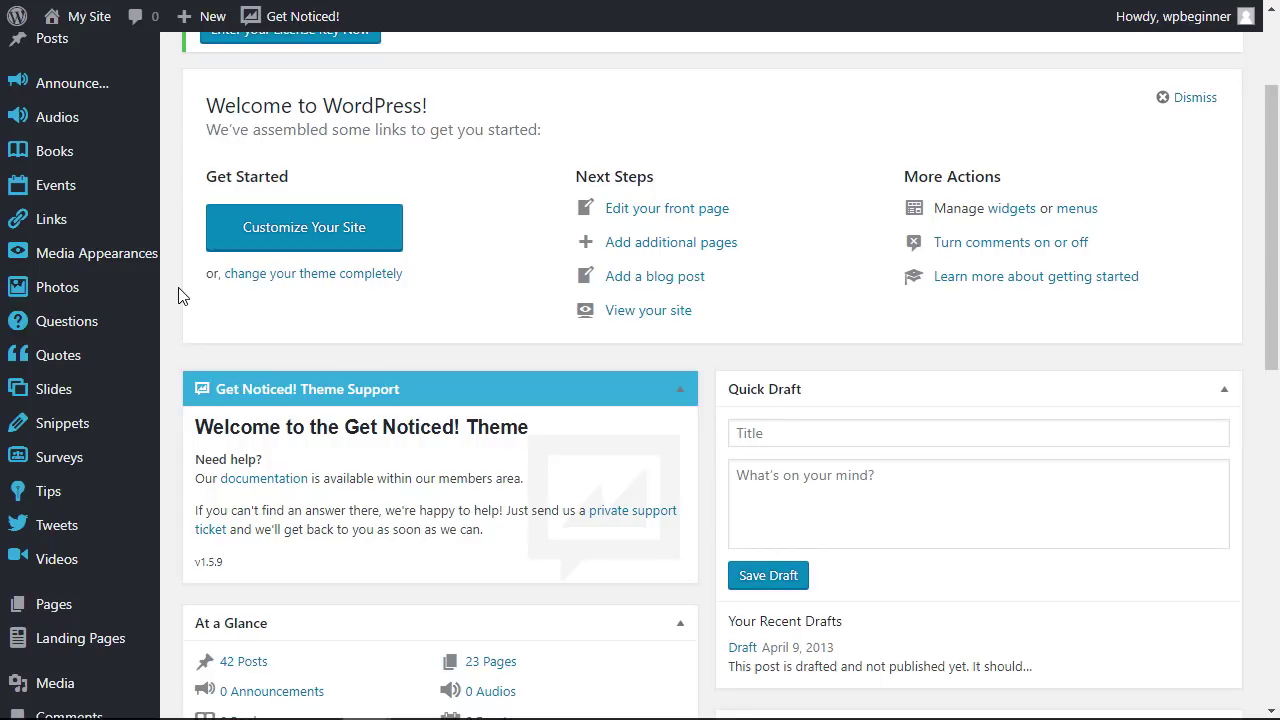
{"action": "scroll", "coordinate": [179, 292], "scroll_direction": "down", "scroll_amount": 1}
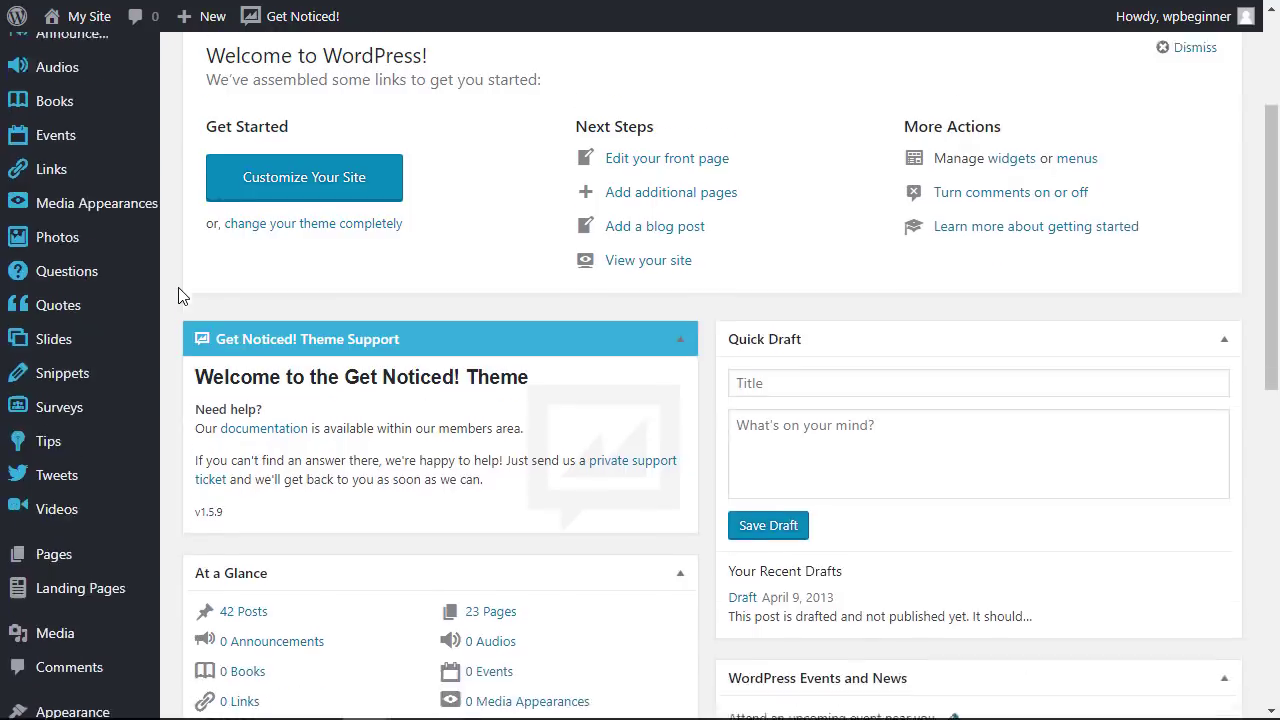
{"action": "scroll", "coordinate": [177, 294], "scroll_direction": "down", "scroll_amount": 1}
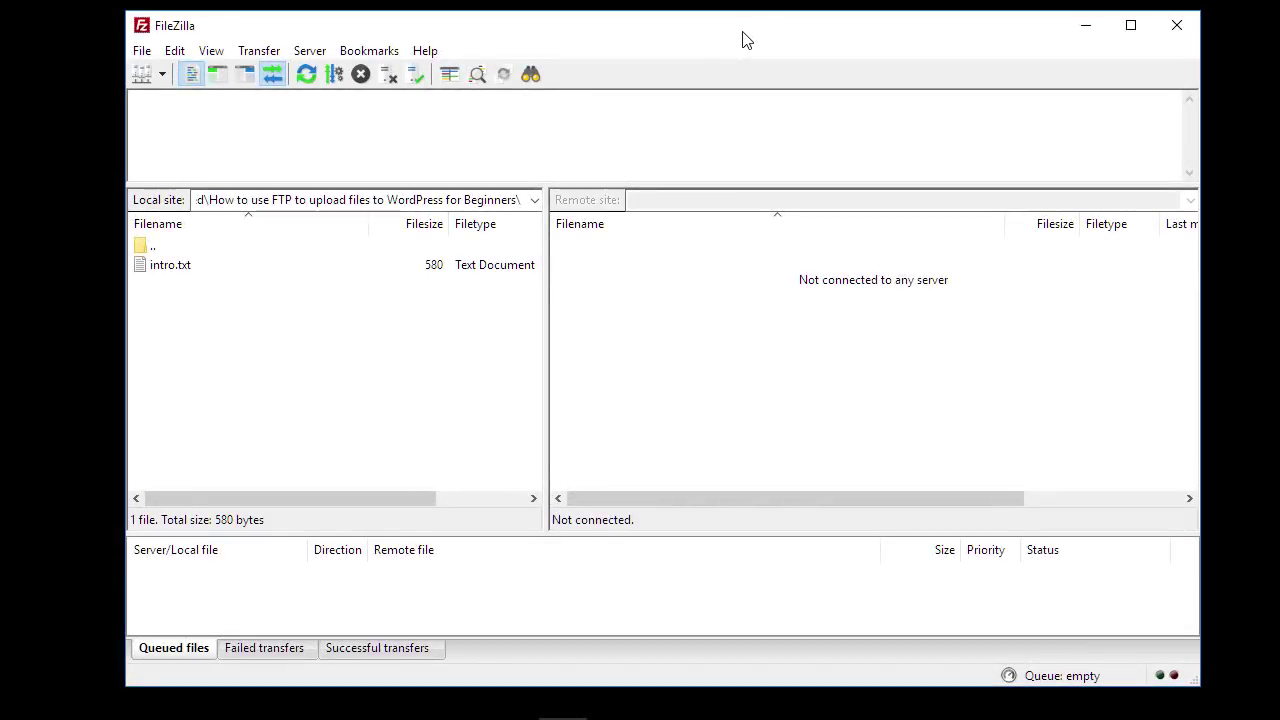
Create a new Site Manager entry with host startawpsite.com
{"action": "left_click_drag", "start_coordinate": [694, 31], "coordinate": [665, 23]}
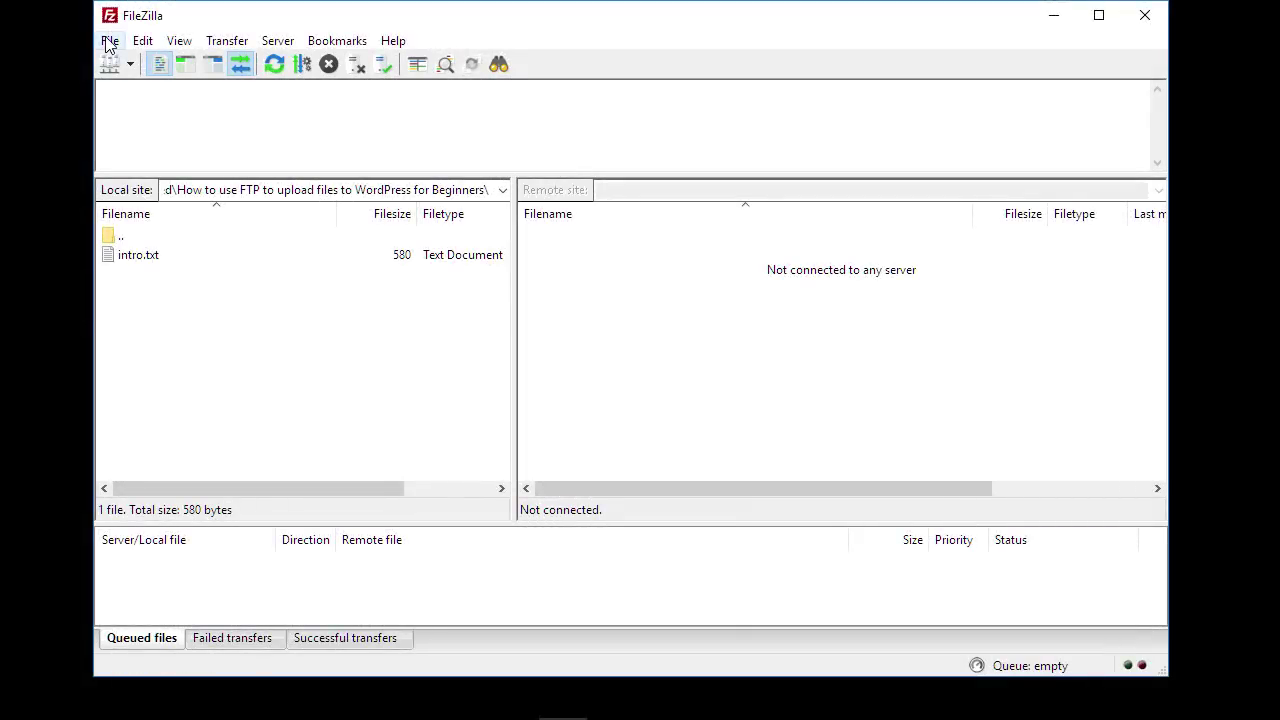
{"action": "left_click", "coordinate": [110, 41]}
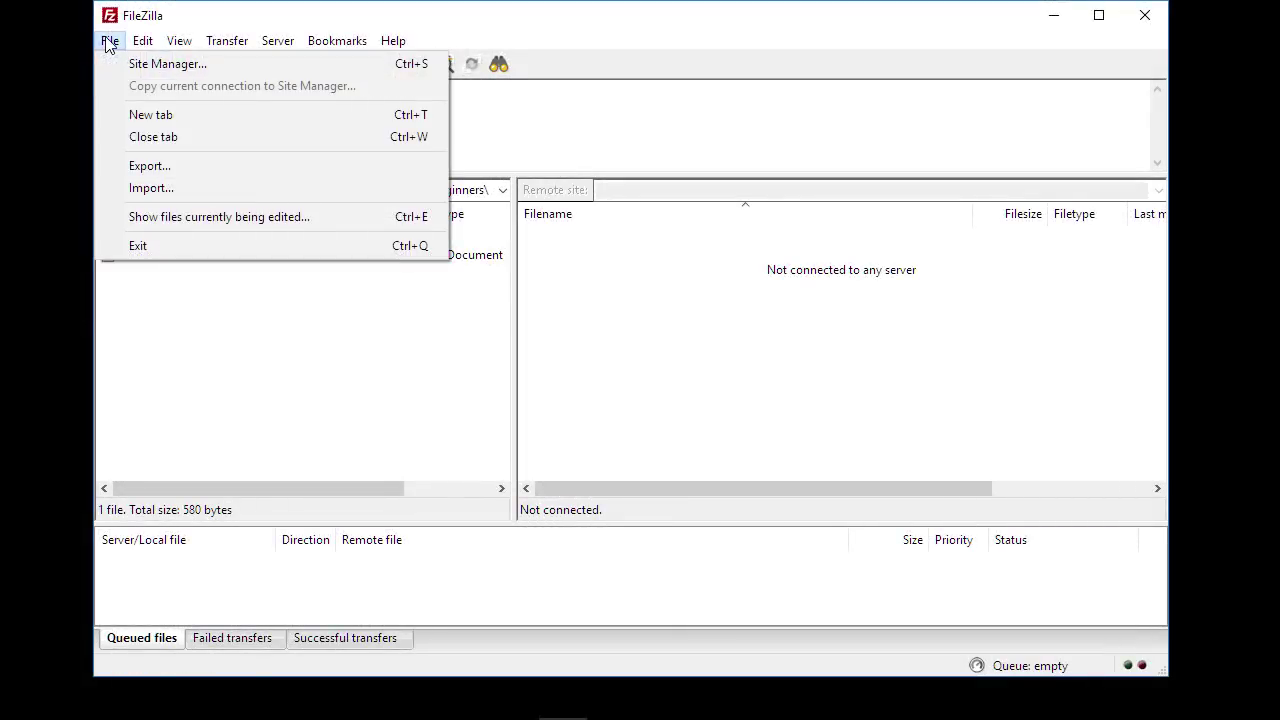
{"action": "left_click", "coordinate": [121, 63]}
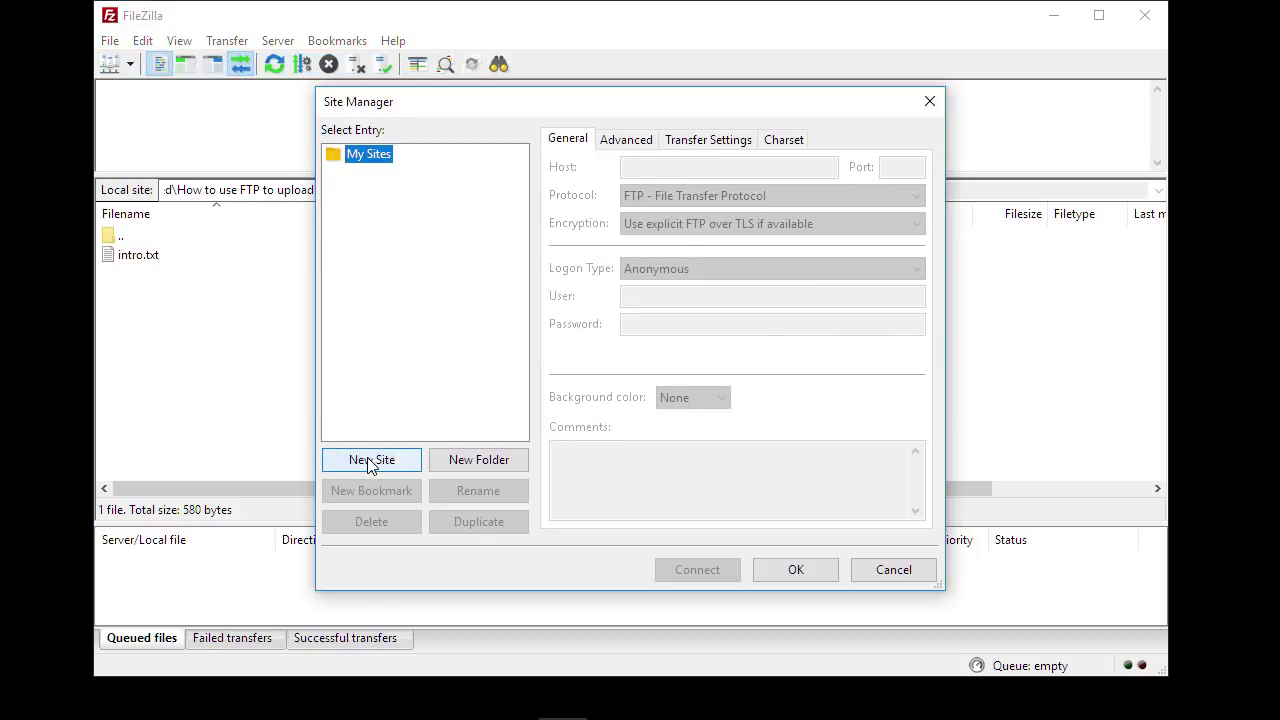
{"action": "left_click", "coordinate": [400, 458]}
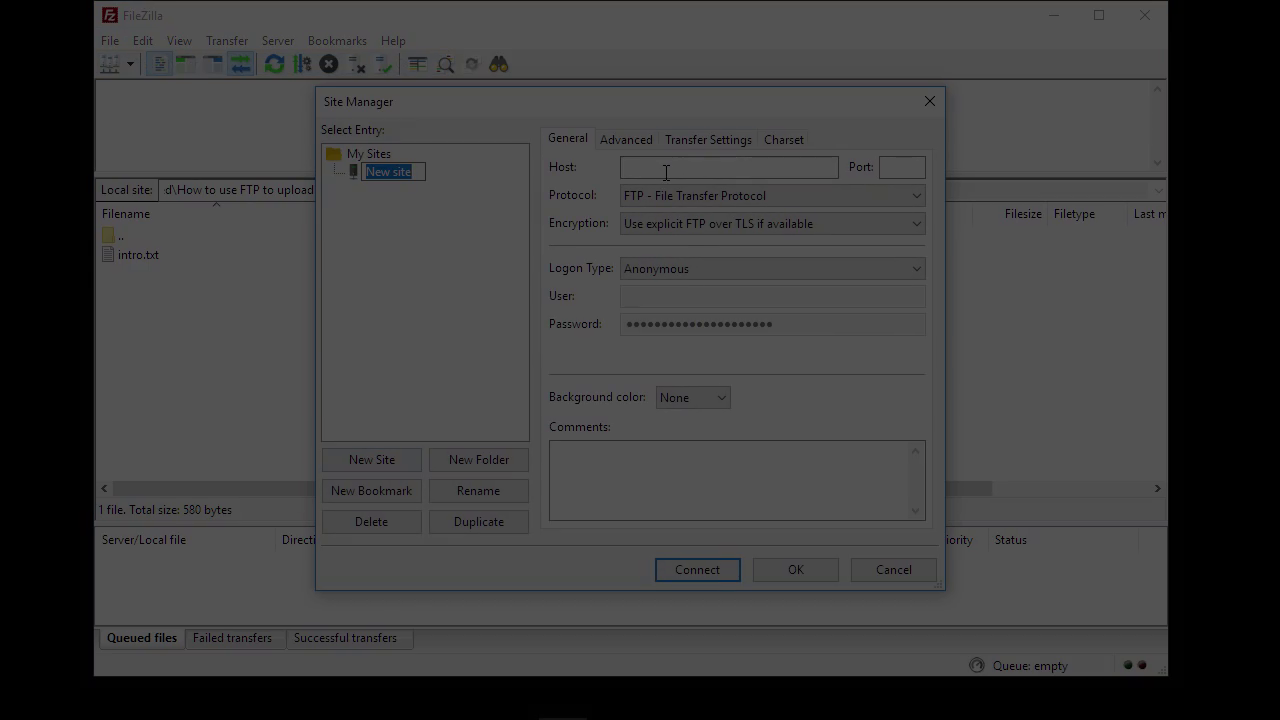
{"action": "left_click", "coordinate": [666, 168]}
{"action": "type", "text": "sta"}
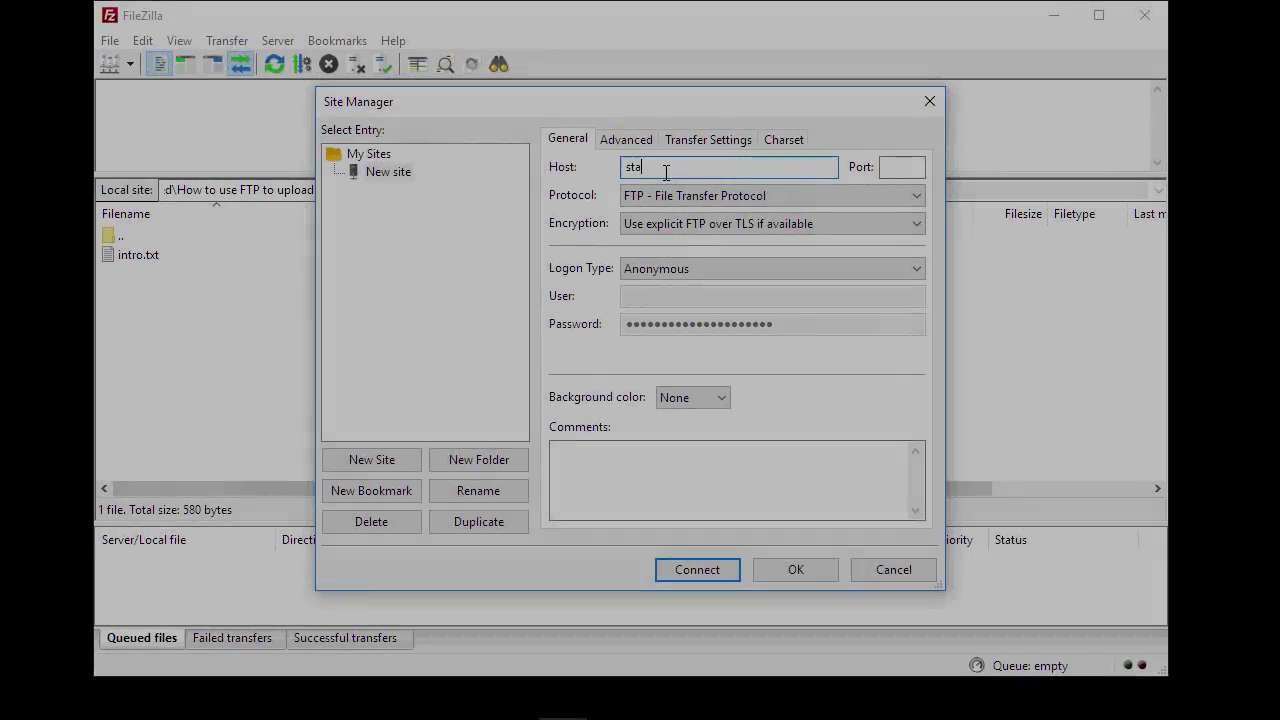
{"action": "type", "text": "rtawpsi"}
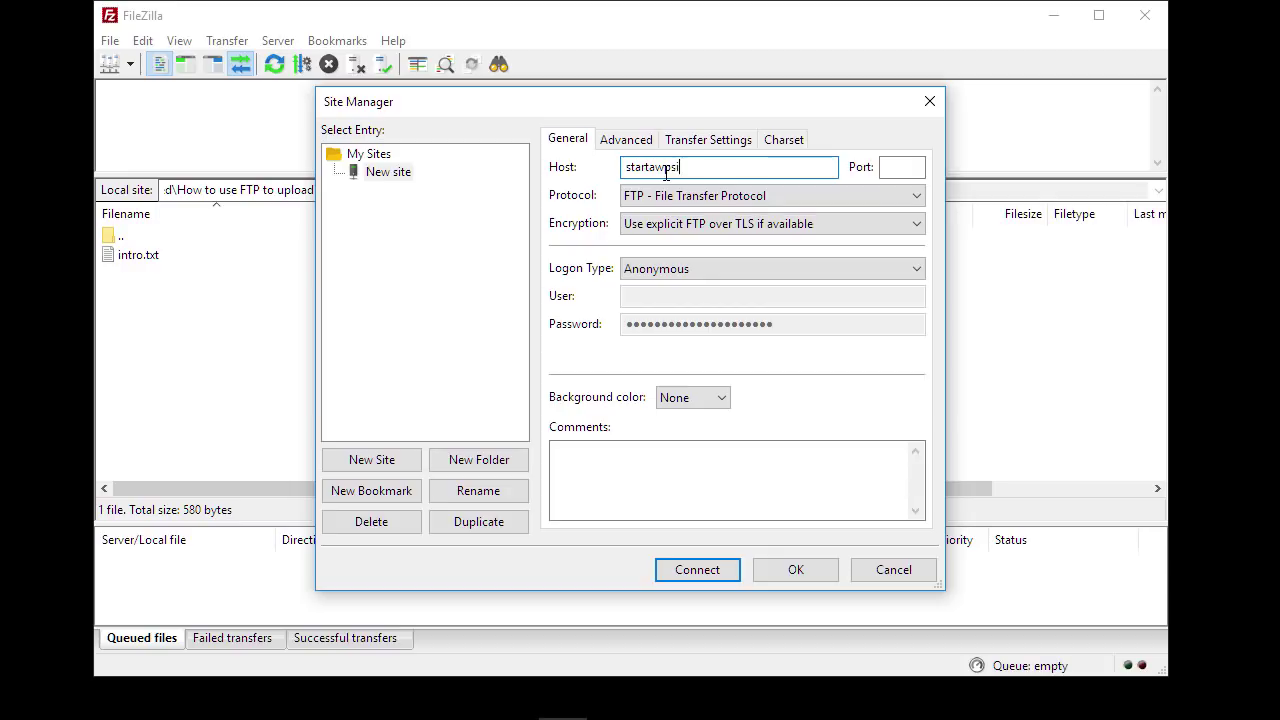
{"action": "type", "text": "te.com"}
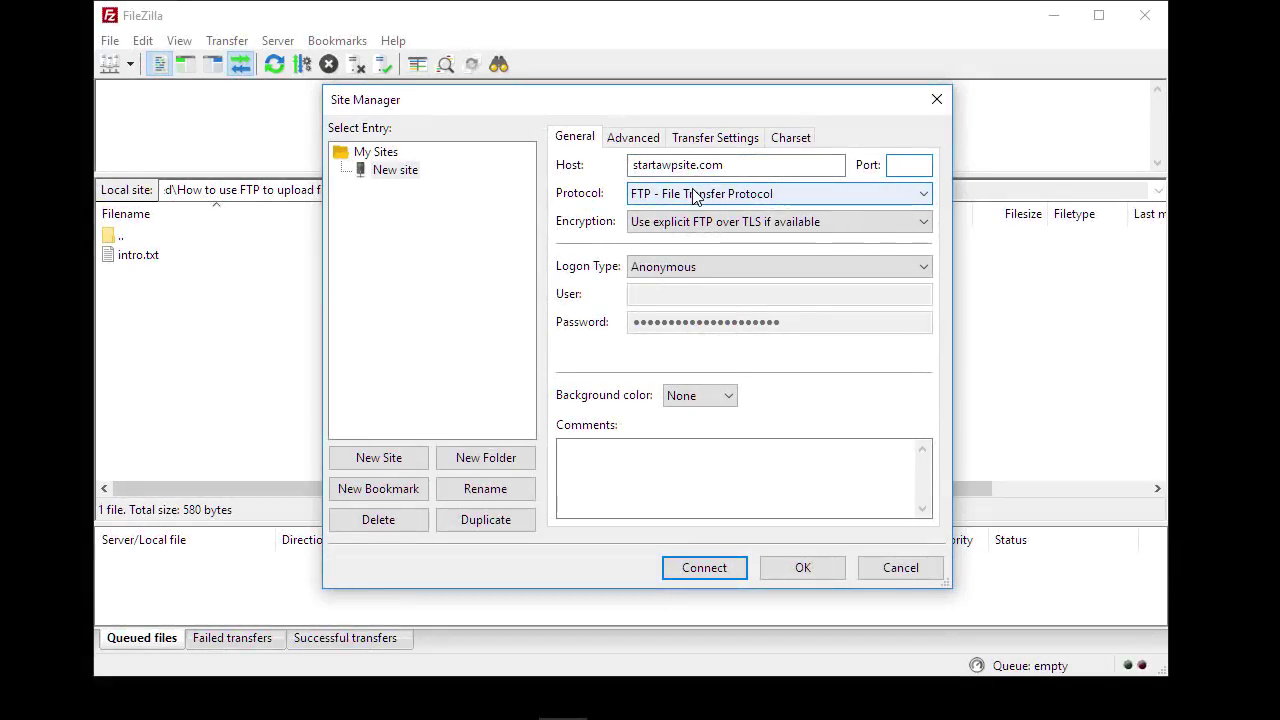
Use FTP with explicit TLS and Normal logon as user wpbeginner with its password
{"action": "left_click", "coordinate": [695, 195]}
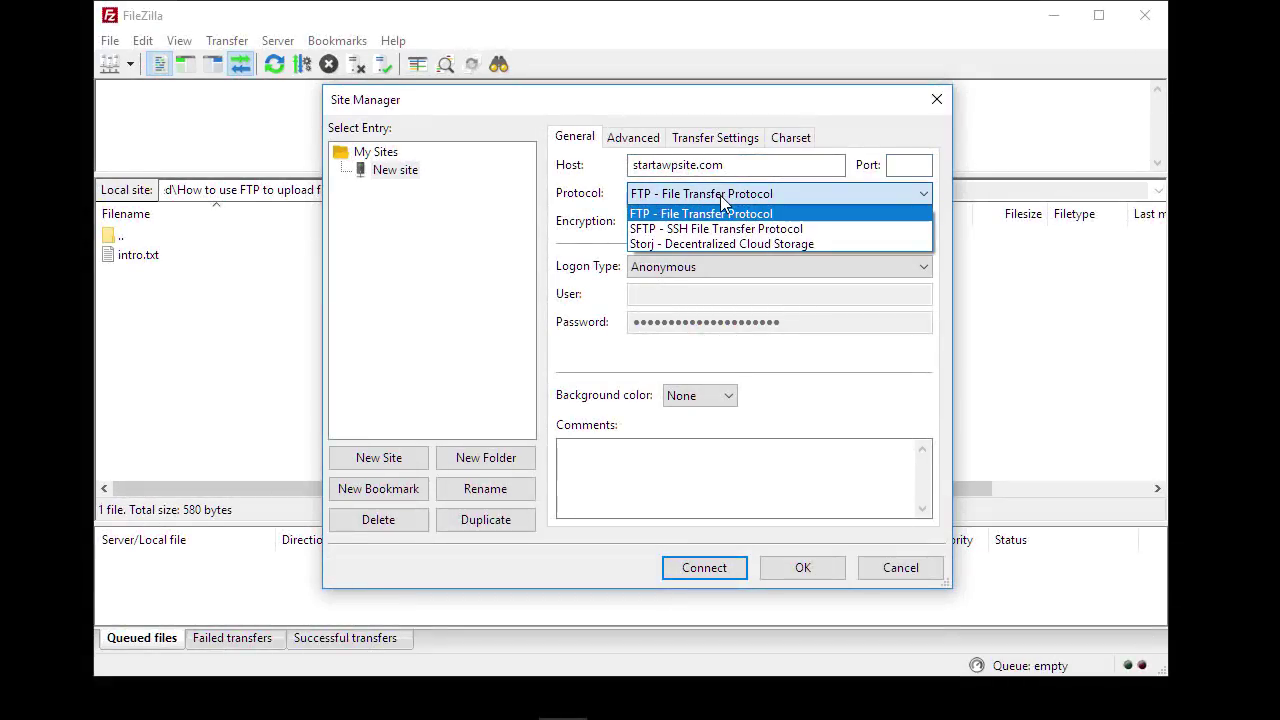
{"action": "left_click", "coordinate": [713, 215]}
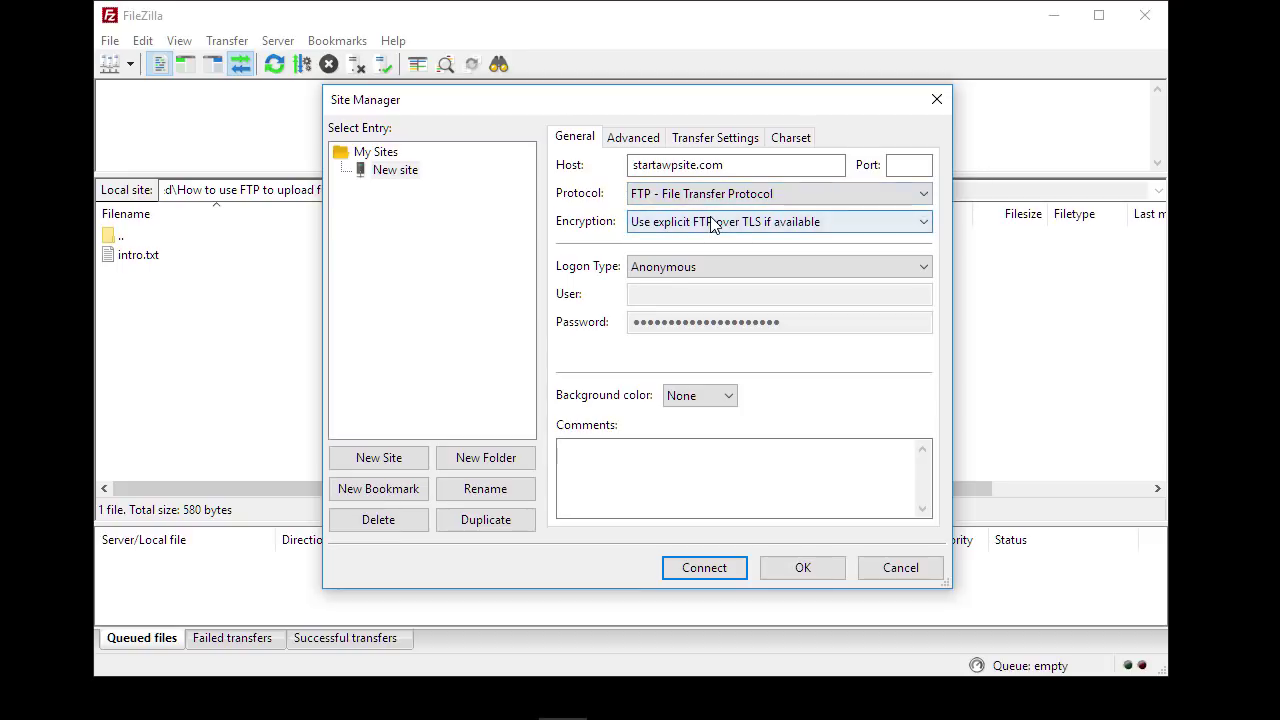
{"action": "left_click", "coordinate": [820, 225]}
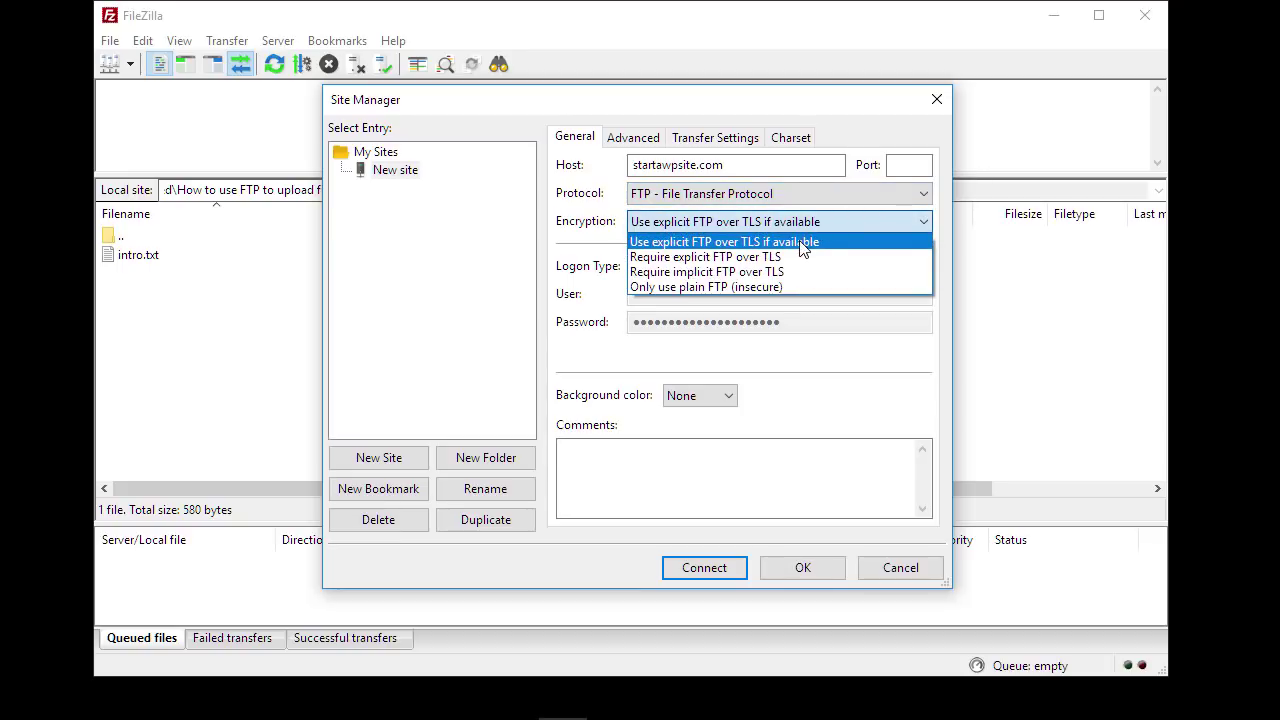
{"action": "left_click", "coordinate": [799, 242]}
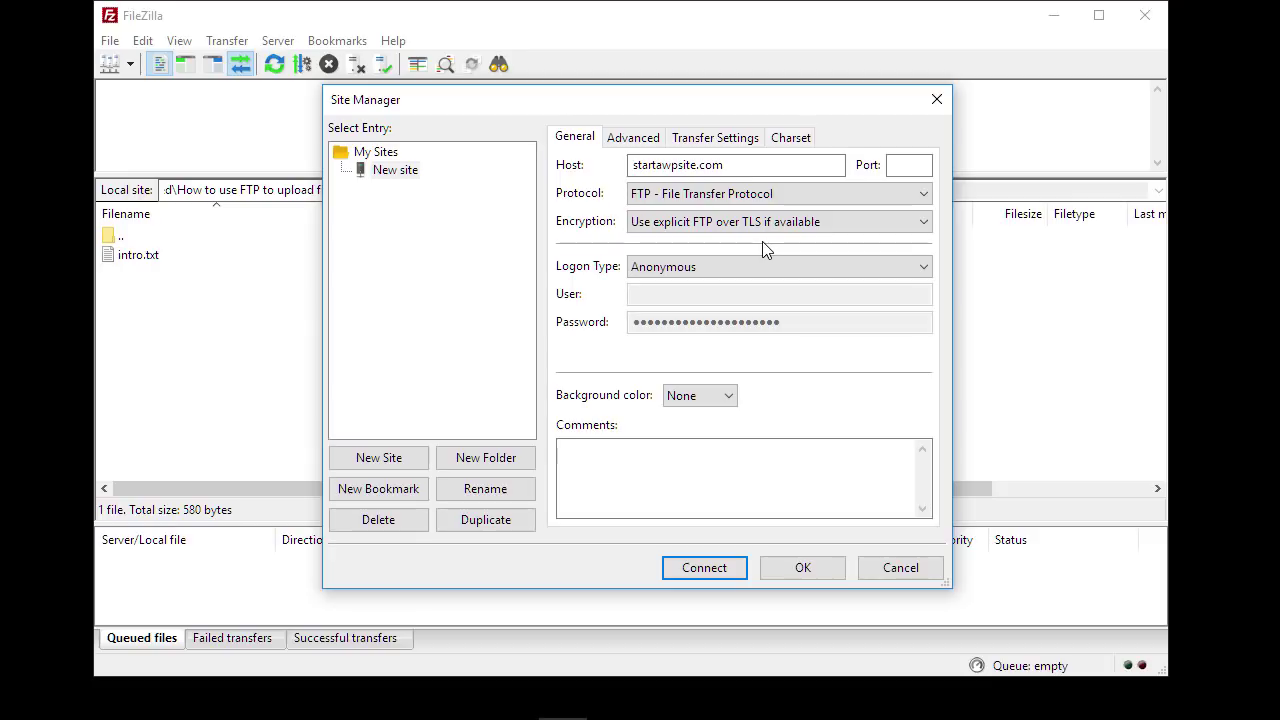
{"action": "left_click", "coordinate": [778, 266]}
{"action": "left_click", "coordinate": [725, 303]}
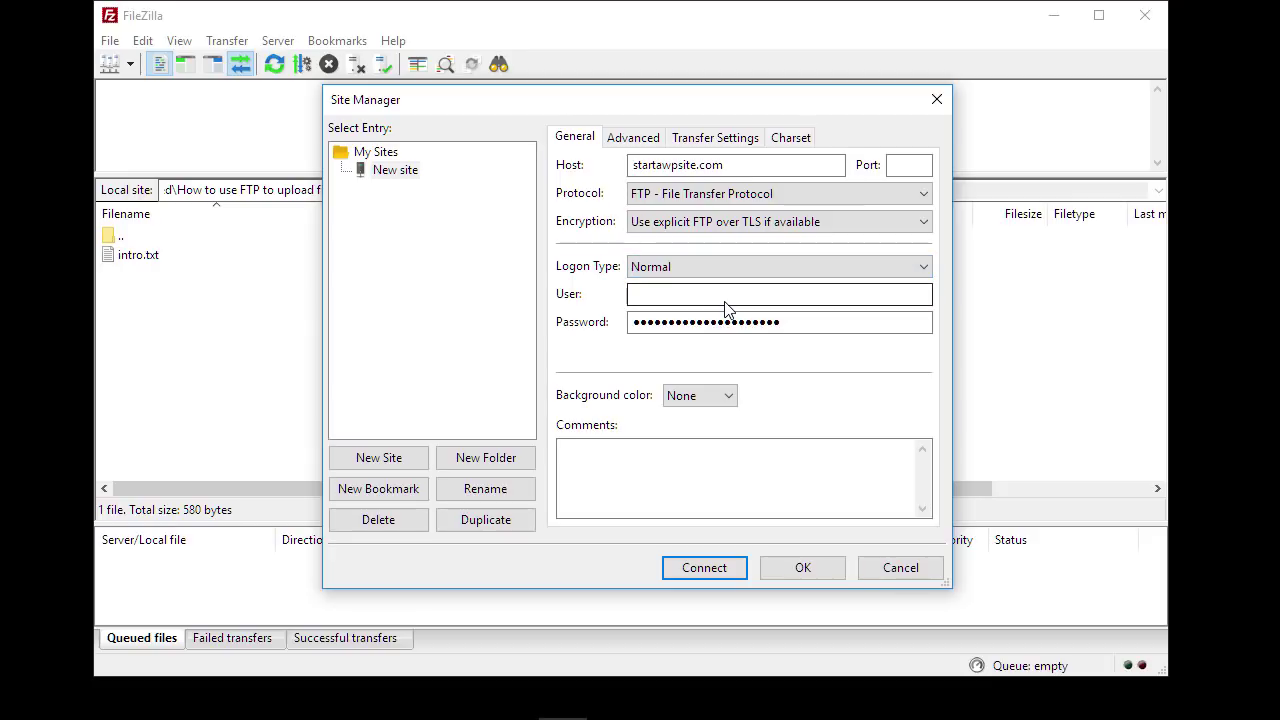
{"action": "left_click", "coordinate": [711, 293]}
{"action": "type", "text": "wpbe"}
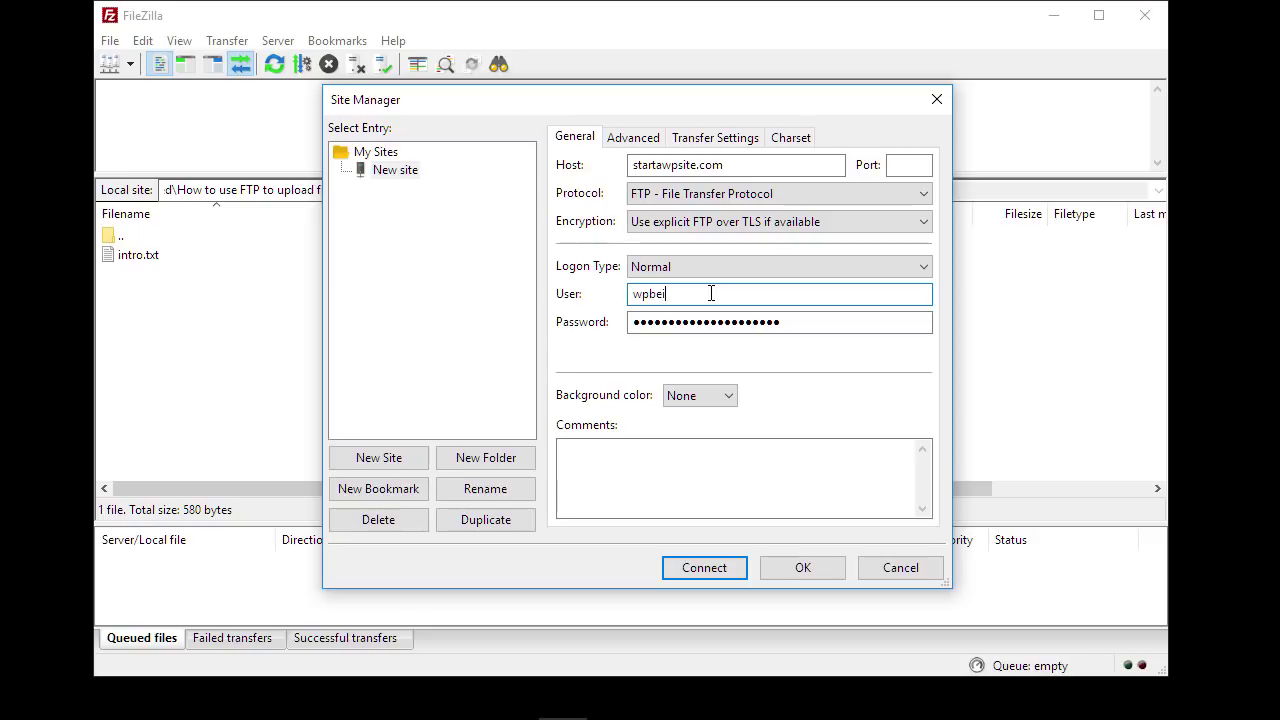
{"action": "type", "text": "ginner"}
{"action": "key", "text": "Tab"}
{"action": "type", "text": "axxxxxxx"}
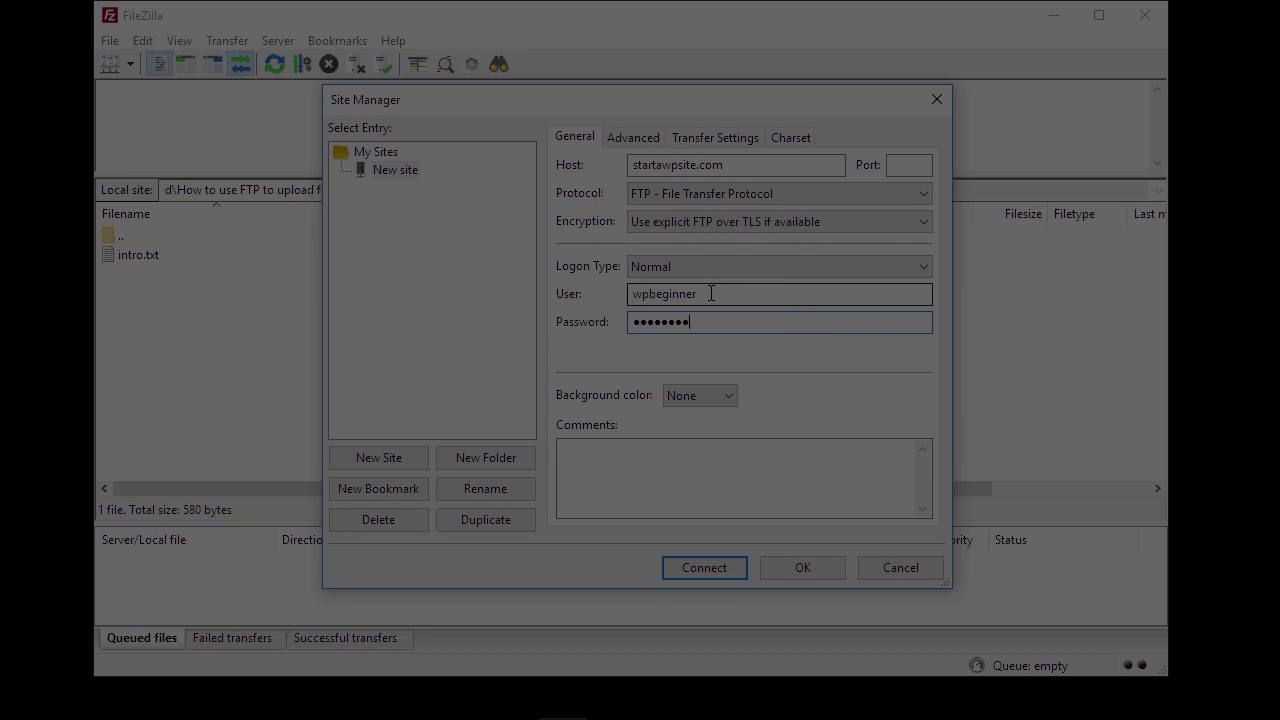
Rename the new site entry to mysite
{"action": "left_click", "coordinate": [392, 171]}
{"action": "left_click", "coordinate": [492, 487]}
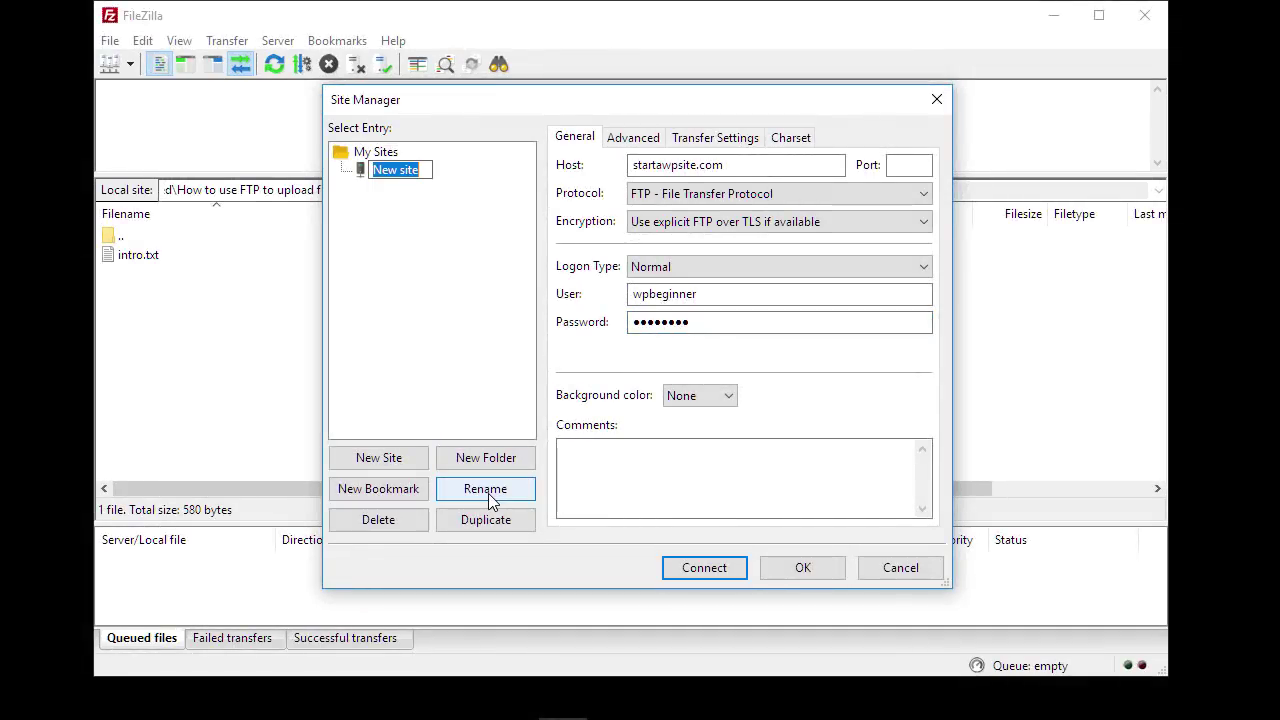
{"action": "type", "text": "mysite"}
{"action": "key", "text": "Return"}
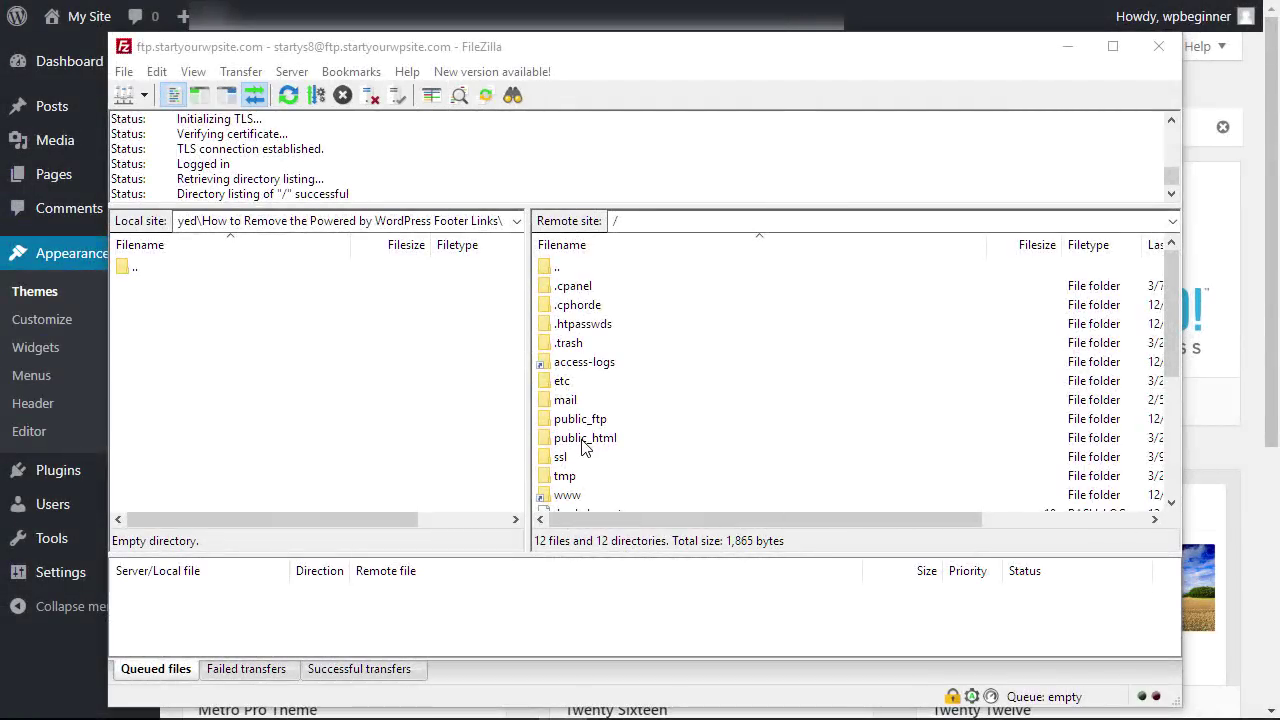
Download footer.php from public_html/wp-content/themes/twentysixteen to the local folder
{"action": "double_click", "coordinate": [583, 442]}
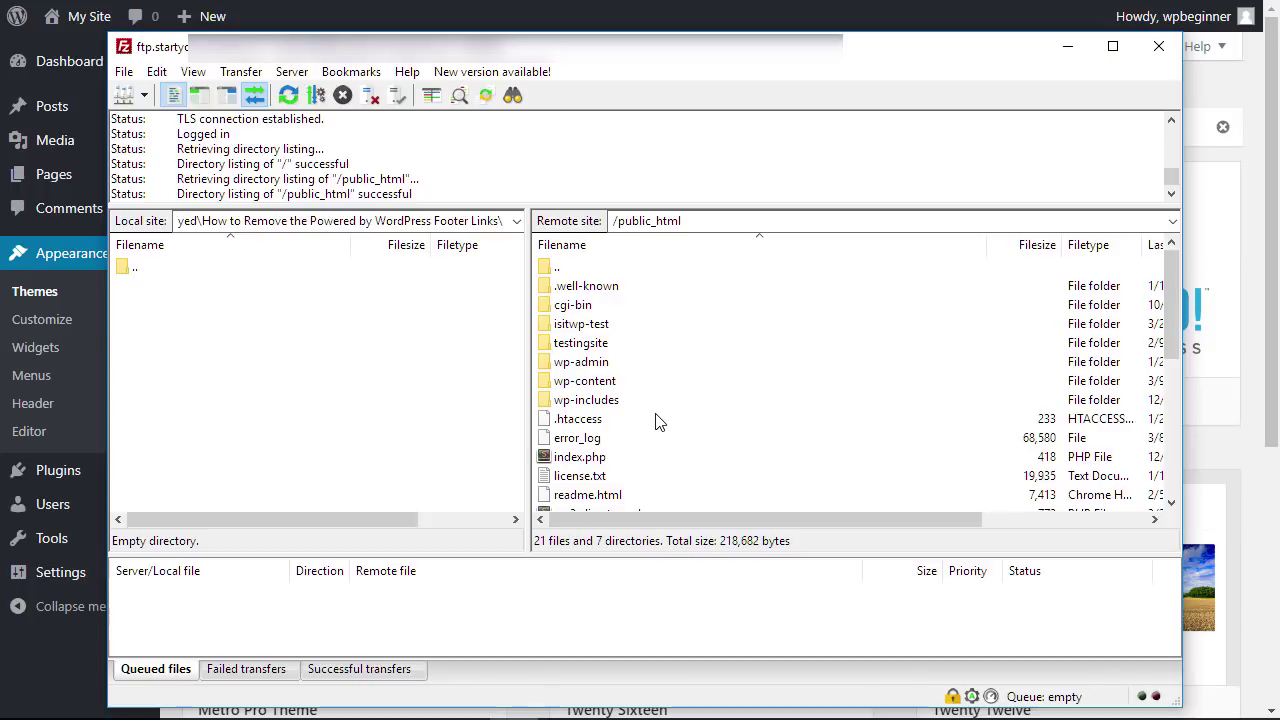
{"action": "double_click", "coordinate": [566, 385]}
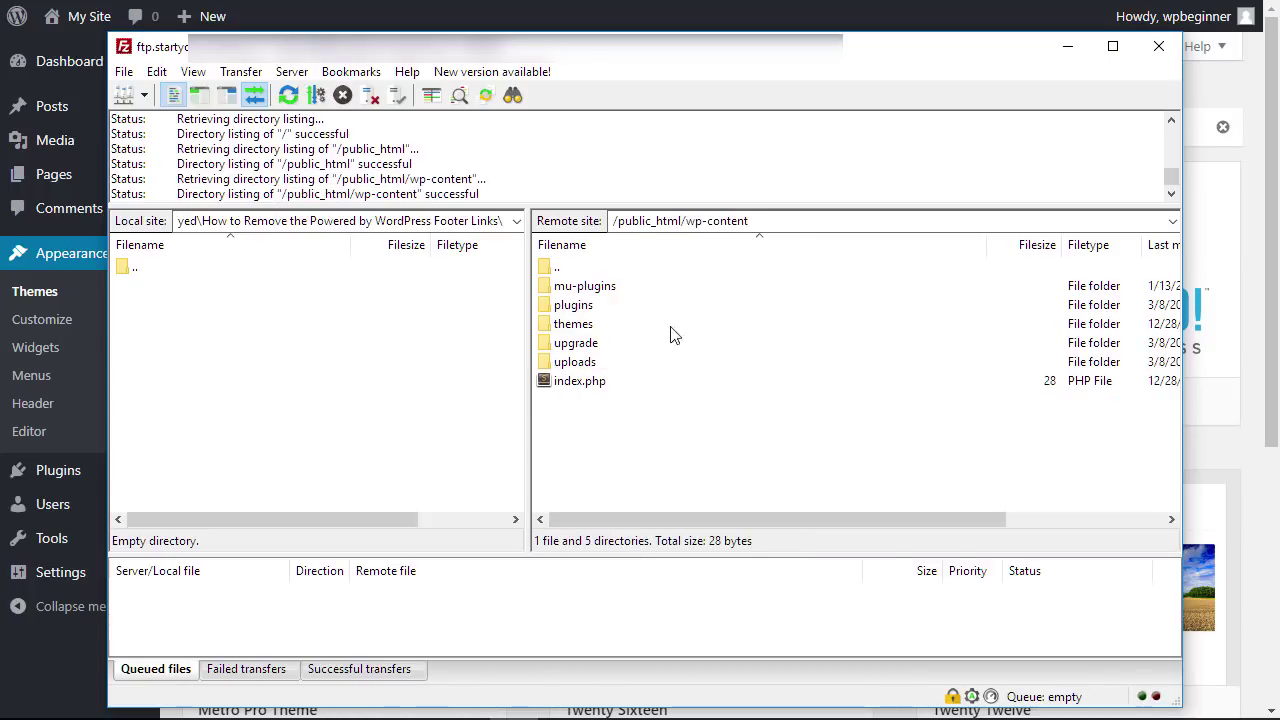
{"action": "double_click", "coordinate": [573, 332]}
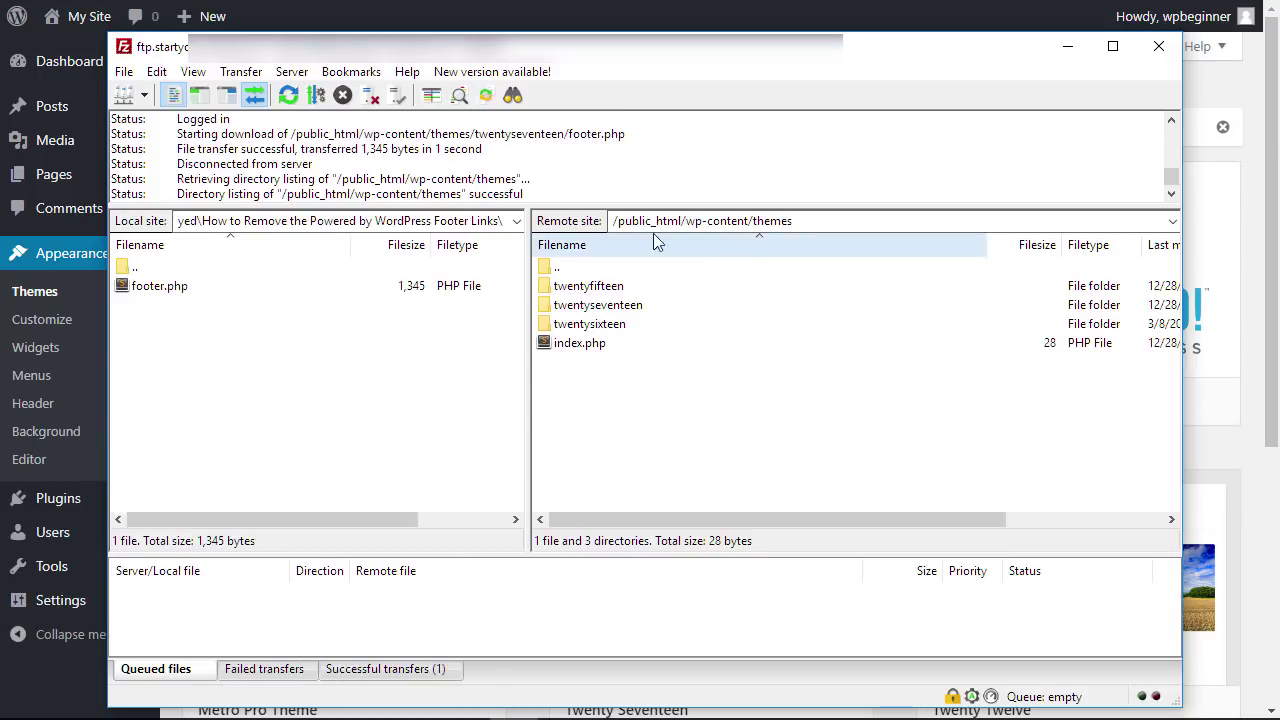
{"action": "double_click", "coordinate": [598, 326]}
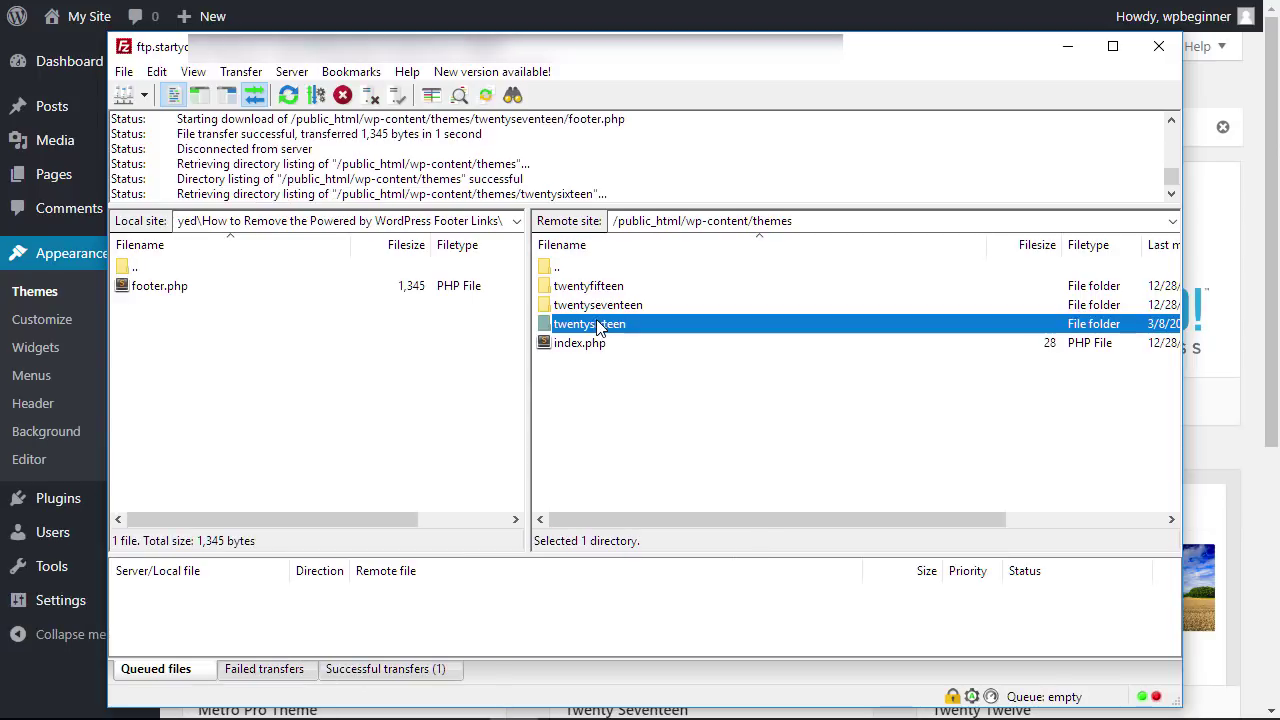
{"action": "right_click", "coordinate": [565, 460]}
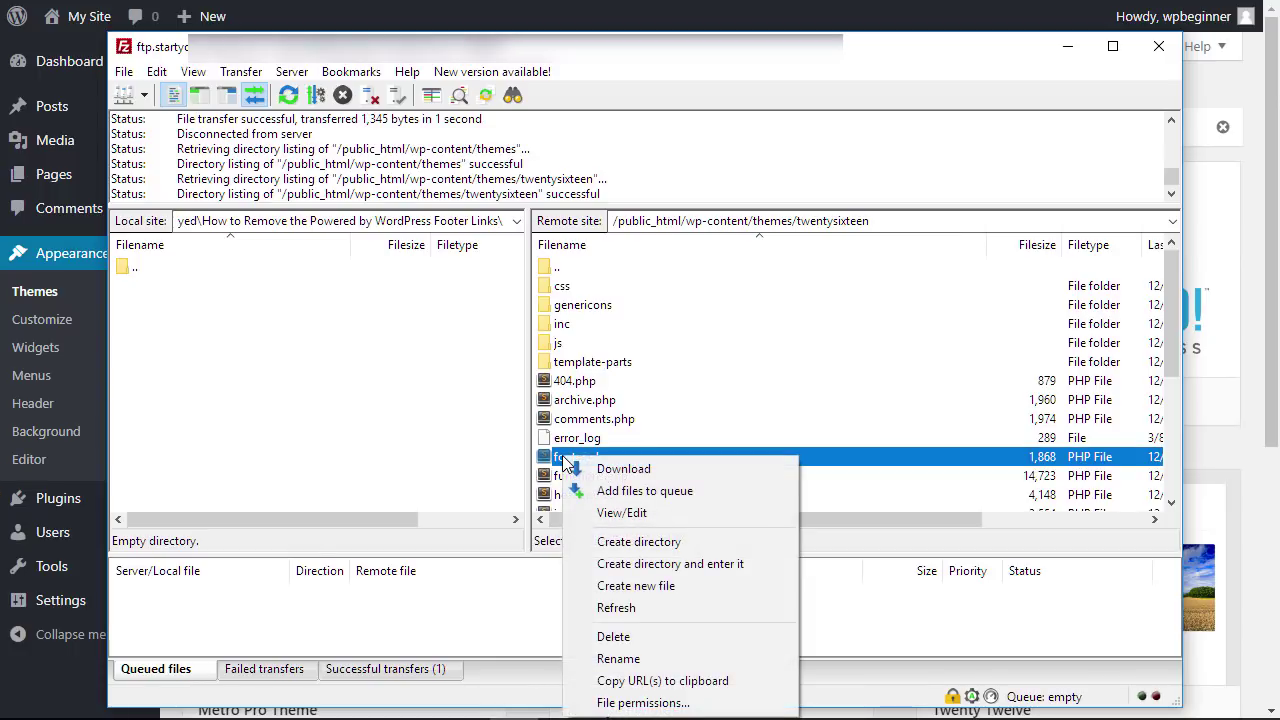
{"action": "left_click", "coordinate": [615, 470]}
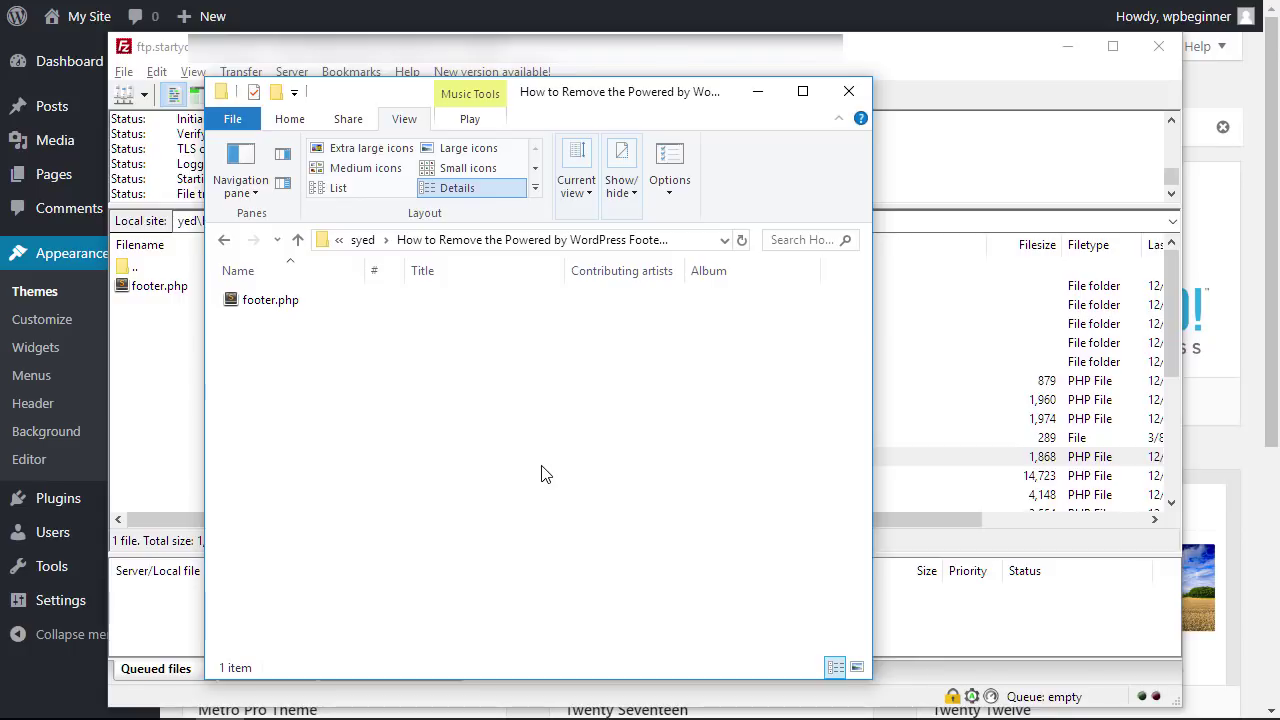
Open the downloaded footer.php in Notepad++ from File Explorer
{"action": "right_click", "coordinate": [273, 305]}
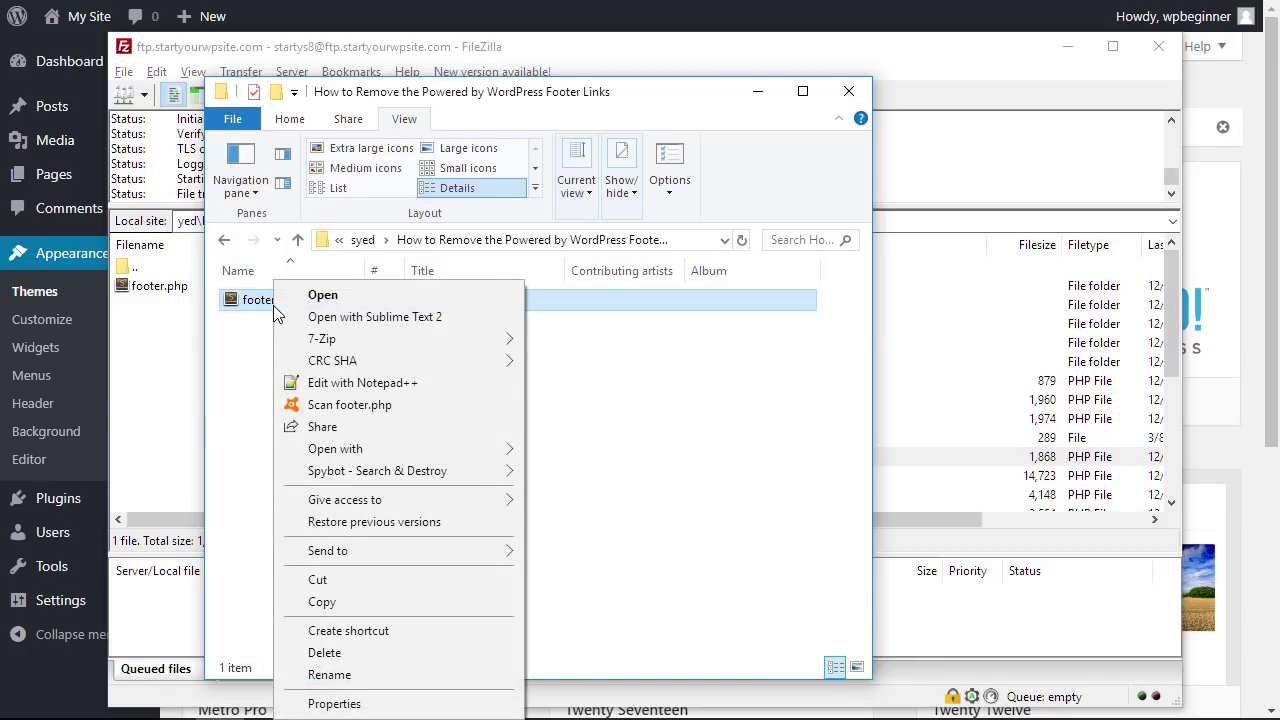
{"action": "left_click", "coordinate": [325, 385]}
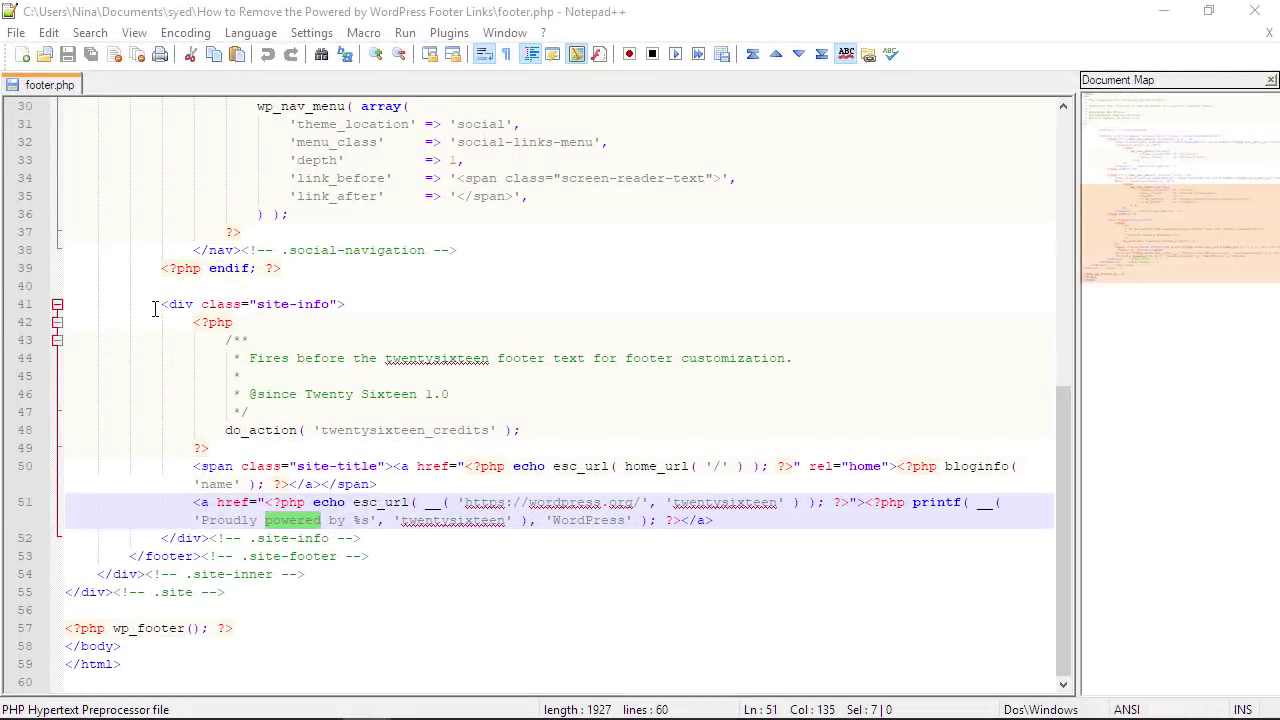
Delete the site-info block on lines 41–52 and its blank lines, then save footer.php
{"action": "left_click_drag", "start_coordinate": [155, 309], "coordinate": [379, 537]}
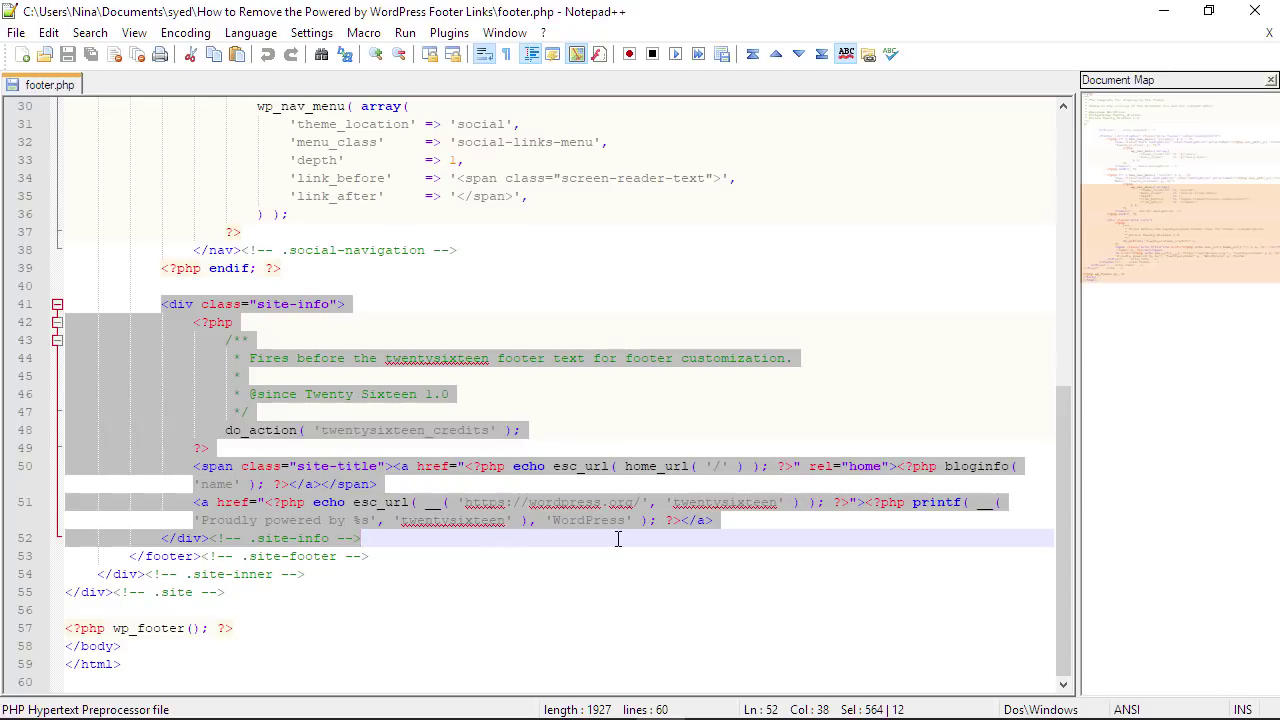
{"action": "key", "text": "Delete"}
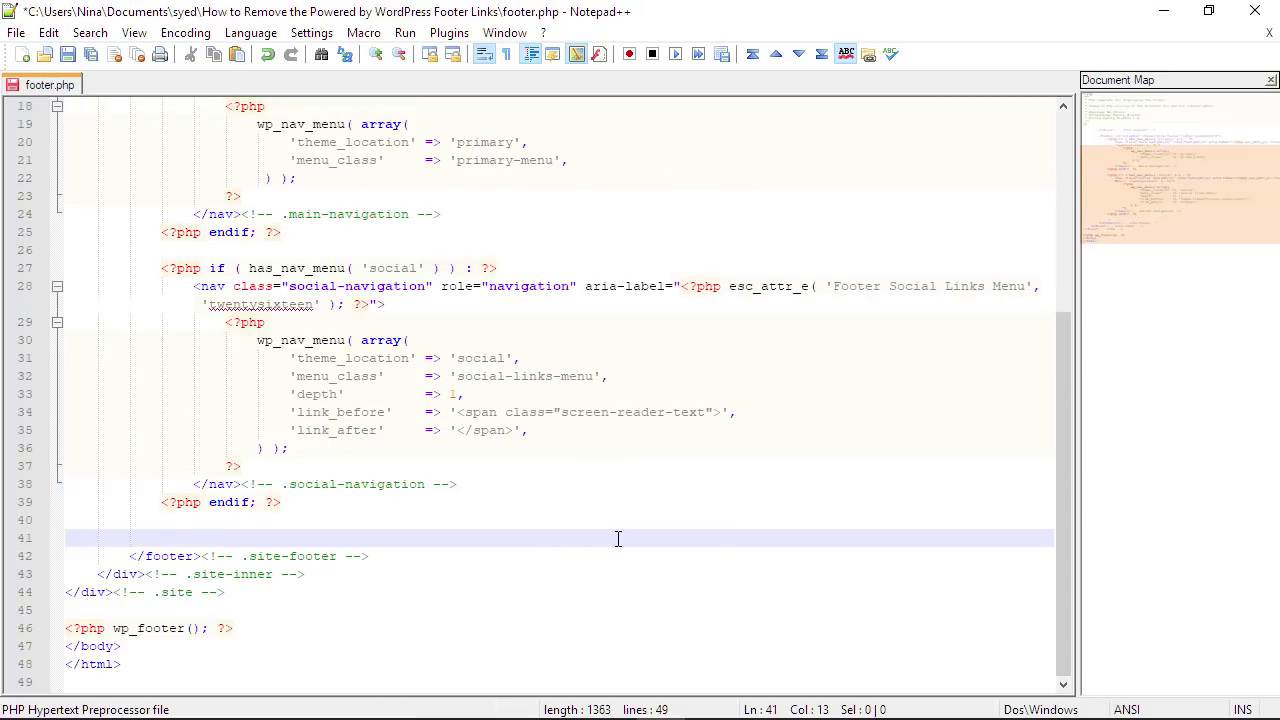
{"action": "key", "text": "BackSpace"}
{"action": "key", "text": "BackSpace"}
{"action": "key", "text": "BackSpace"}
{"action": "key", "text": "BackSpace"}
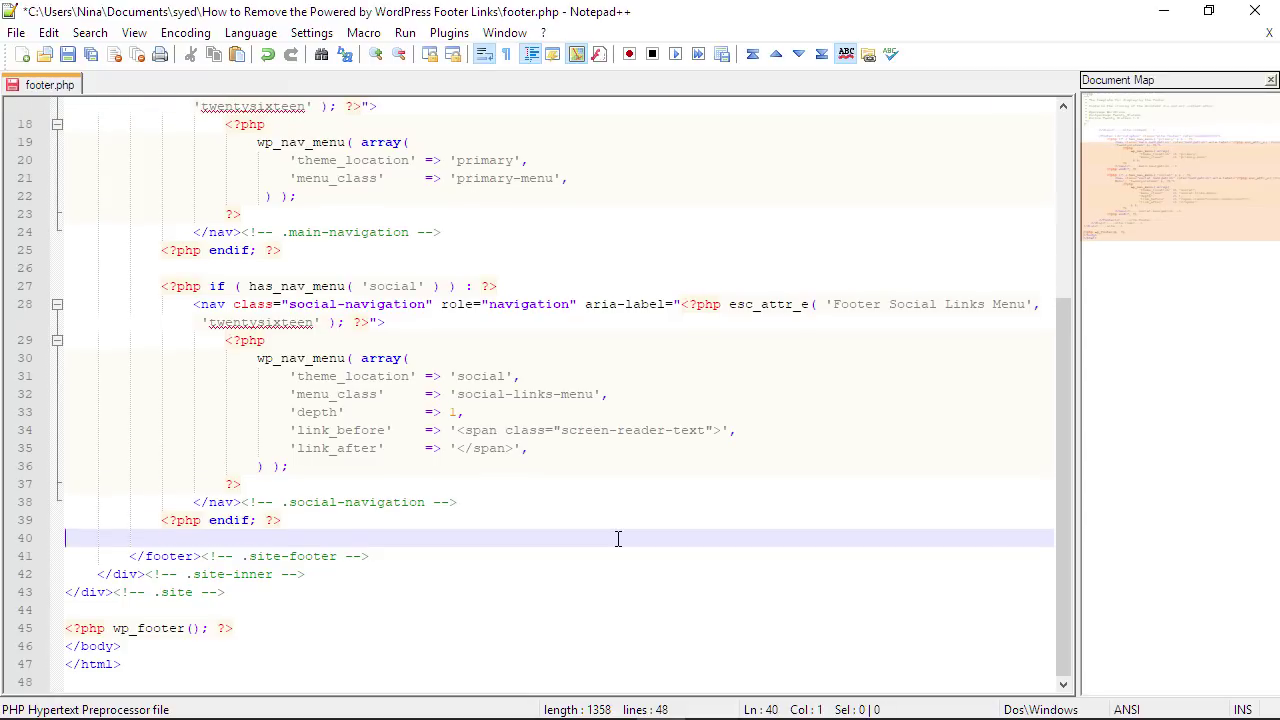
{"action": "key", "text": "BackSpace"}
{"action": "key", "text": "Return"}
{"action": "key", "text": "Return"}
{"action": "left_click", "coordinate": [16, 32]}
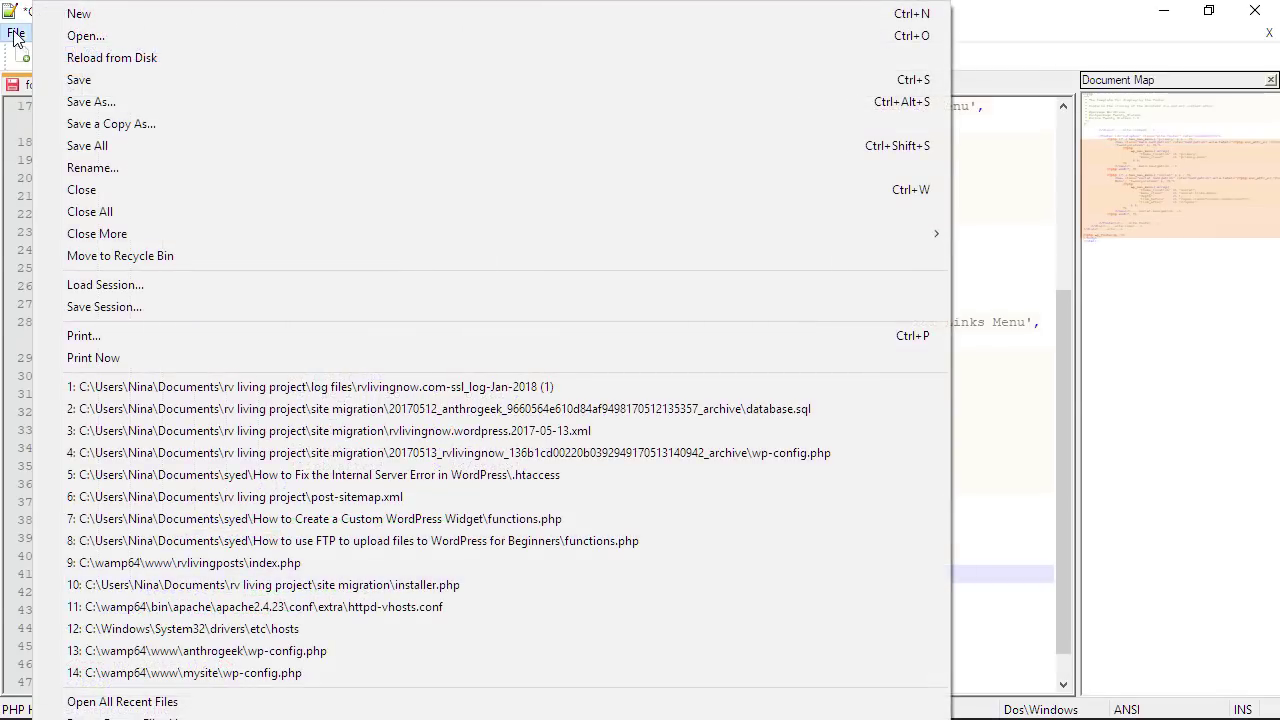
{"action": "left_click", "coordinate": [72, 85]}
Upload the edited footer.php in FileZilla, choosing Overwrite for the existing server file
{"action": "key", "text": "alt+Tab"}
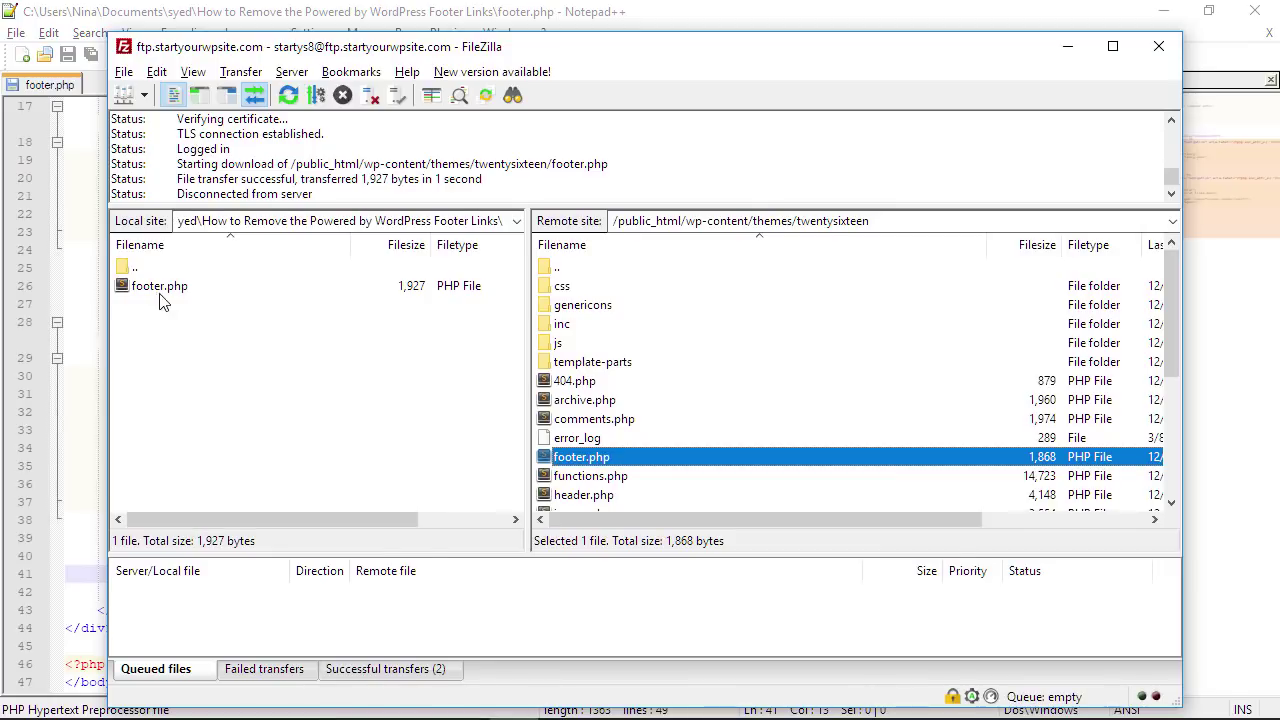
{"action": "right_click", "coordinate": [156, 292]}
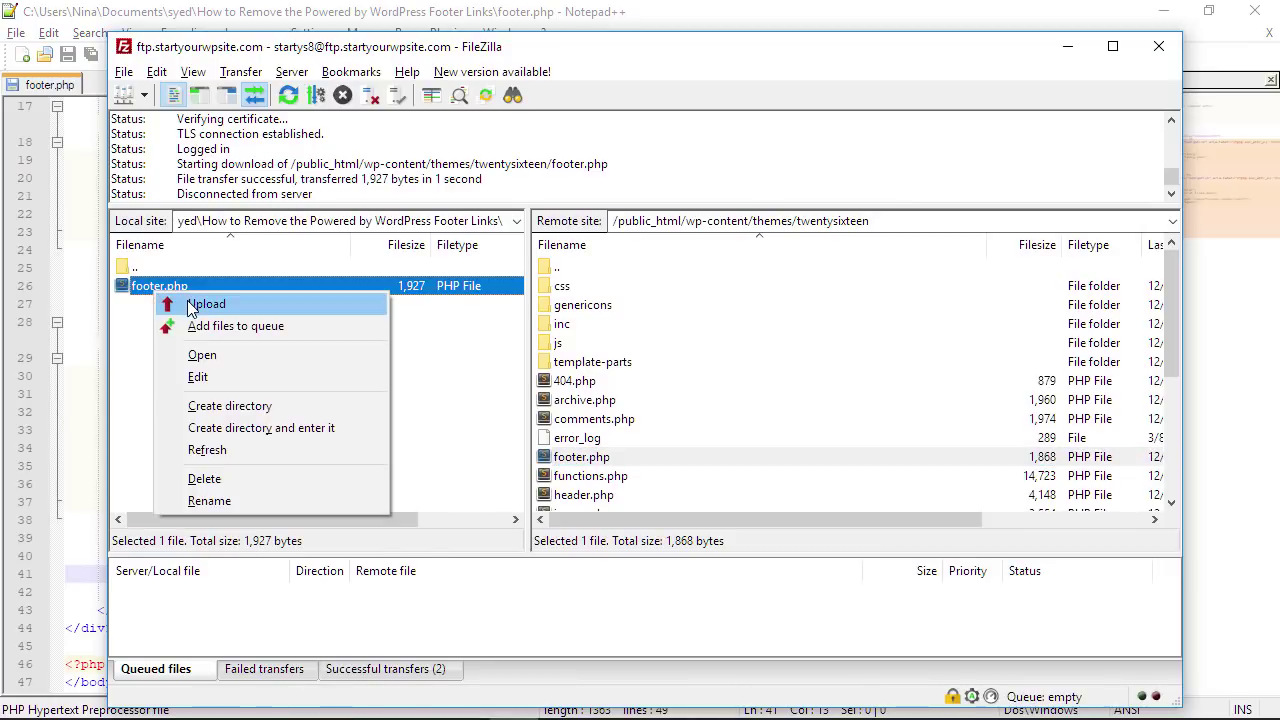
{"action": "left_click", "coordinate": [200, 304]}
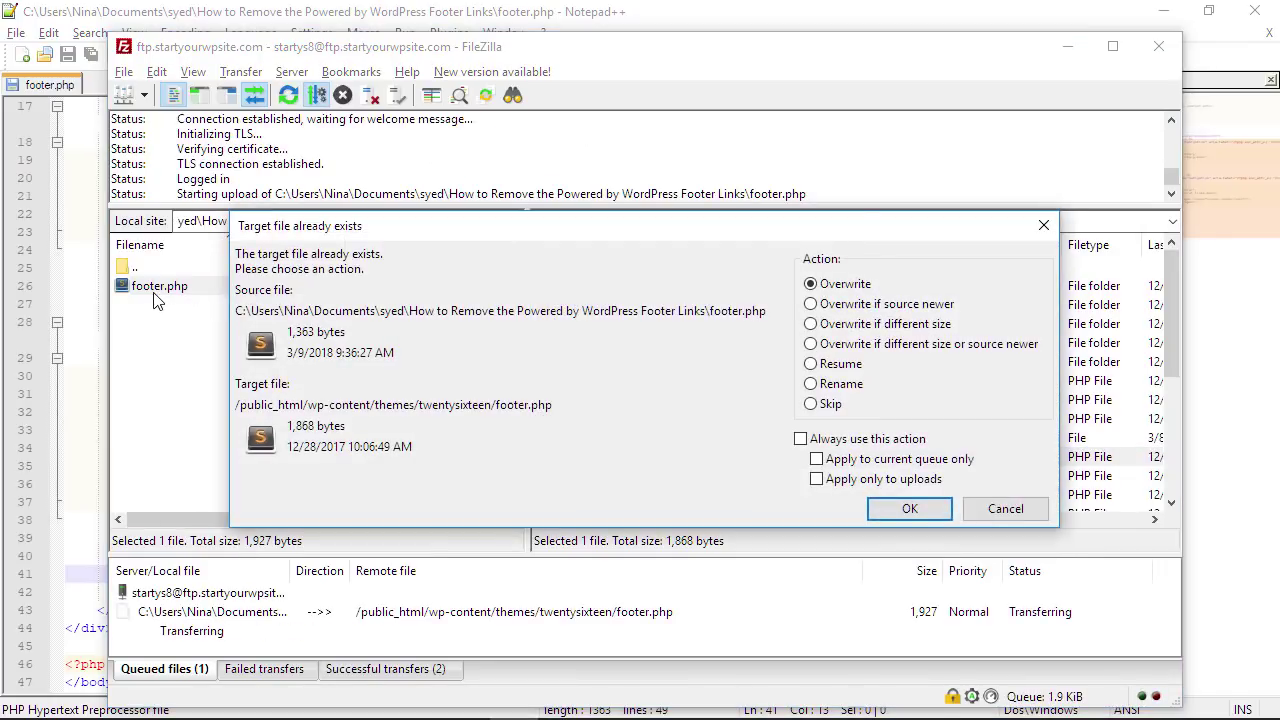
{"action": "left_click", "coordinate": [905, 509]}
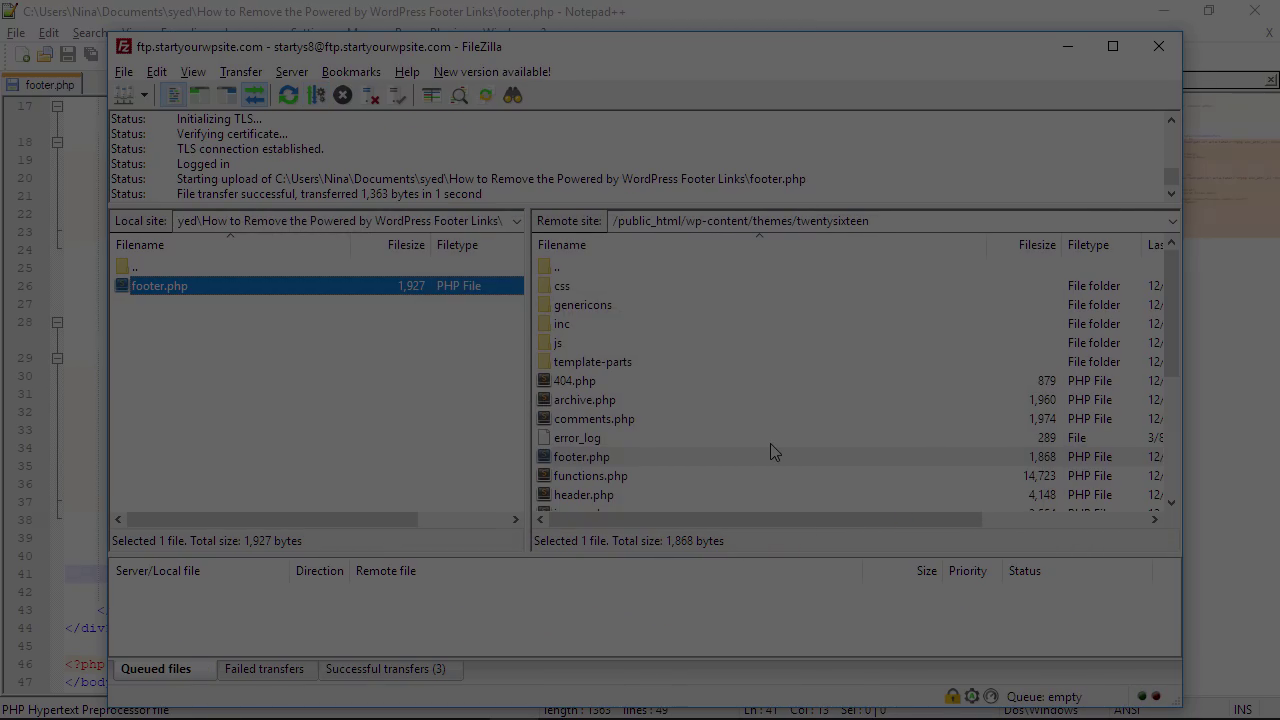
{"action": "scroll", "coordinate": [124, 191], "scroll_direction": "down", "scroll_amount": 3}
{"action": "scroll", "coordinate": [126, 191], "scroll_direction": "down", "scroll_amount": 4}
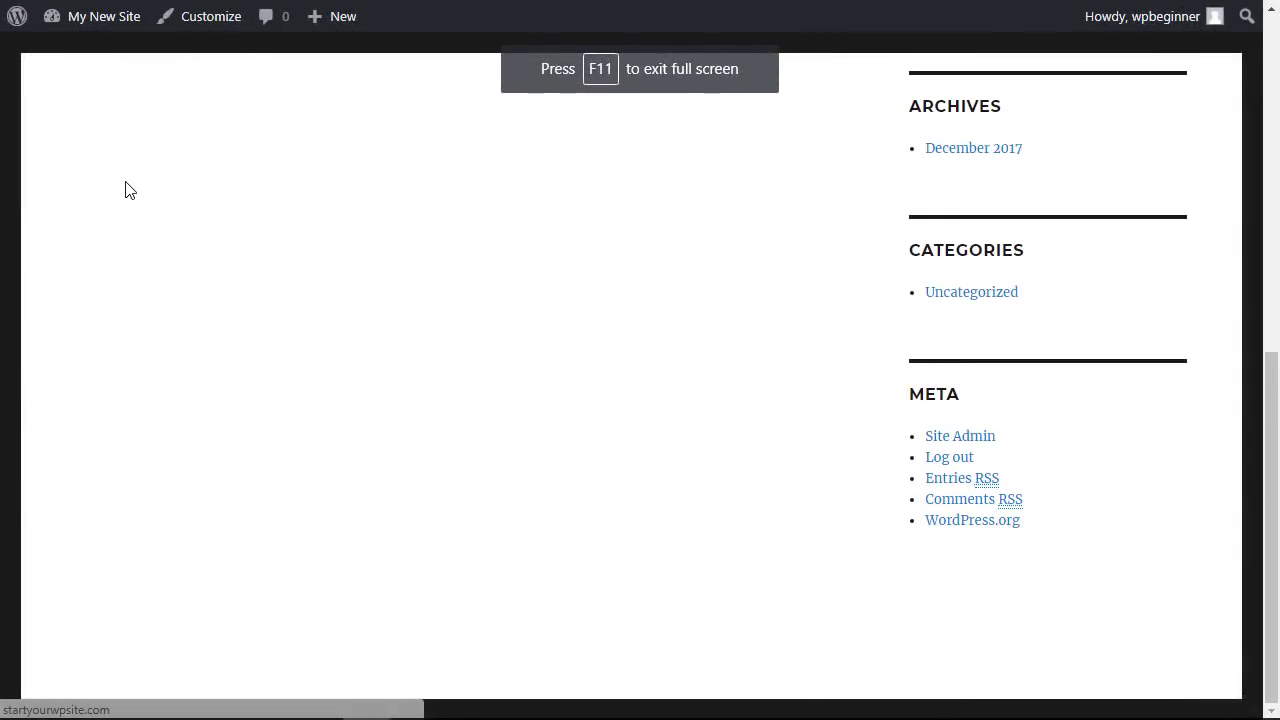